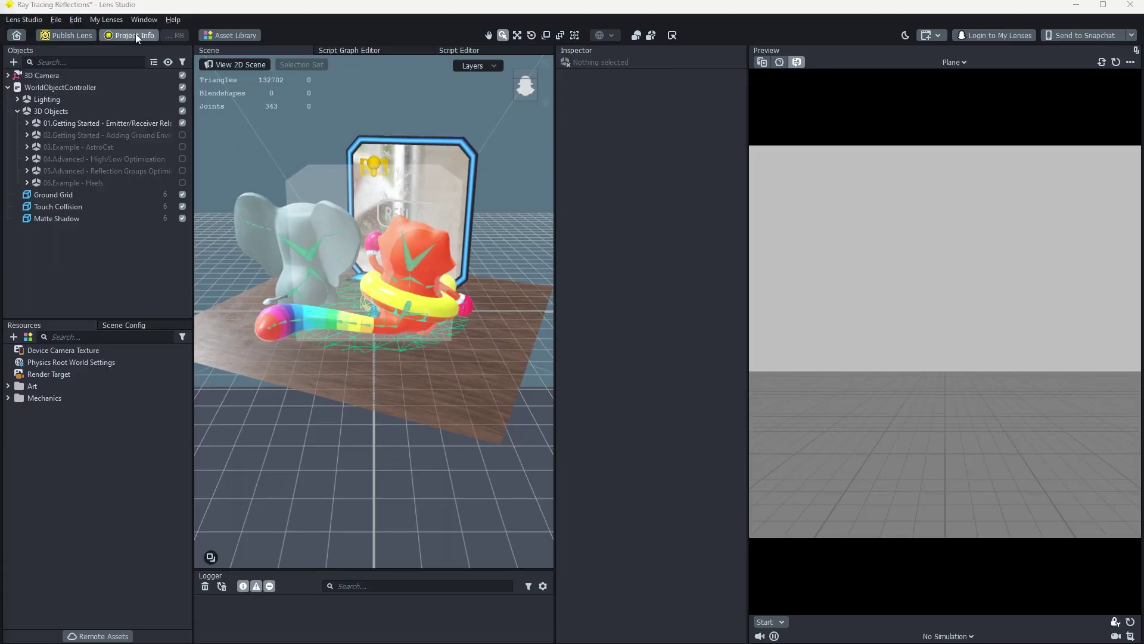
Step: Apply Project Info with 'Metal, latest GL, and Ray Tracing' advanced graphics features enabled
left_click(136, 36)
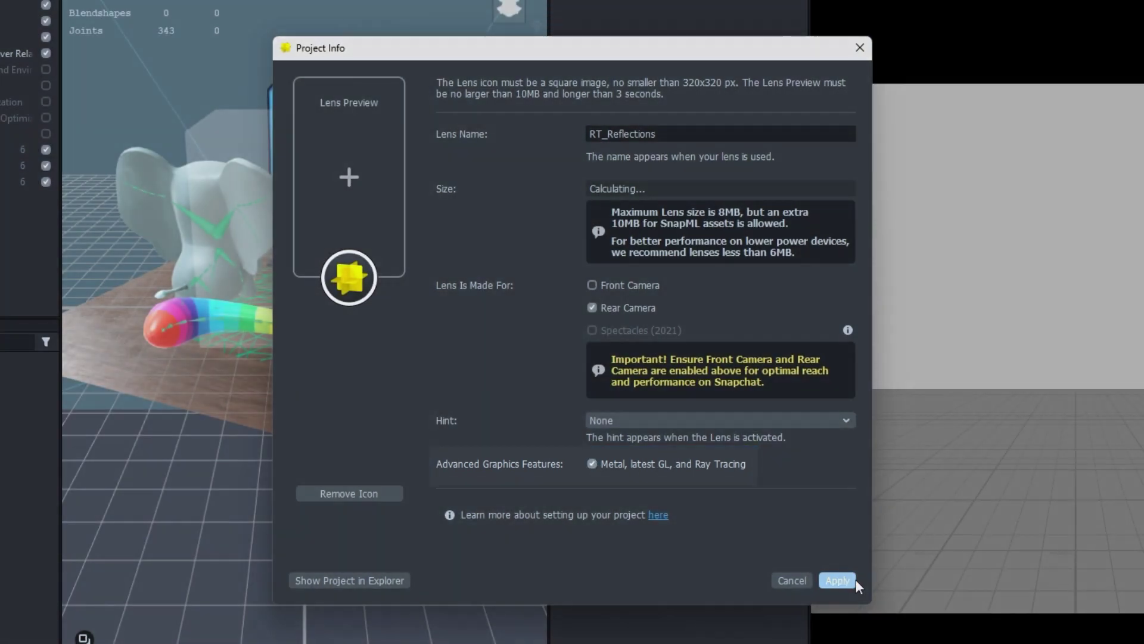
left_click(854, 579)
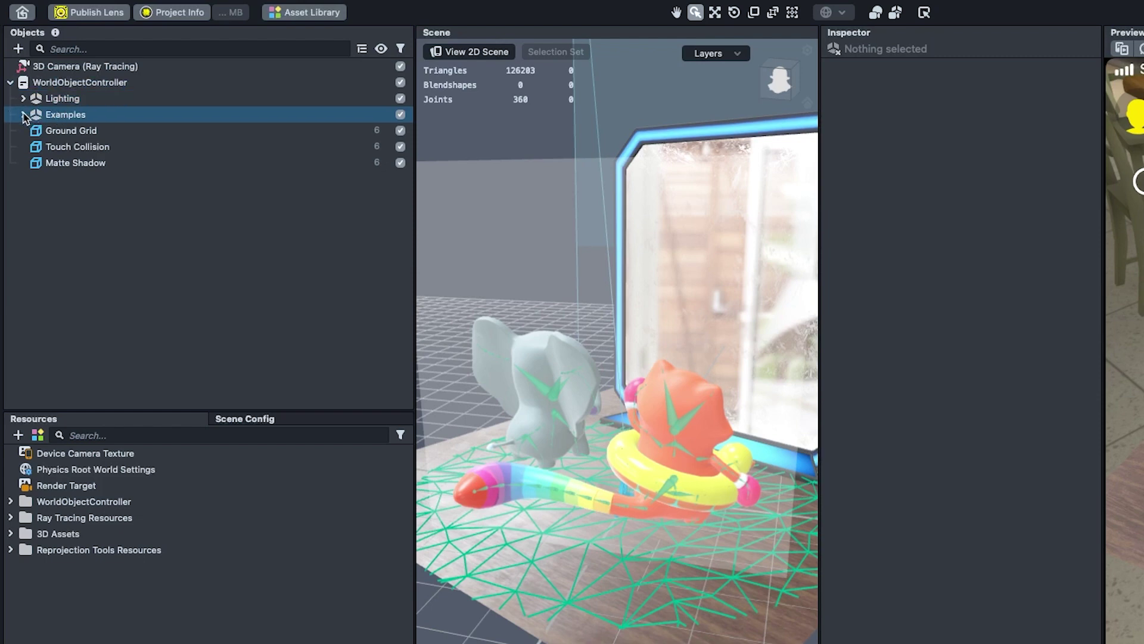
Step: Under Examples, untick 01 - Emitter/Receiver Relationship and tick 03 - AstroCat
left_click(24, 115)
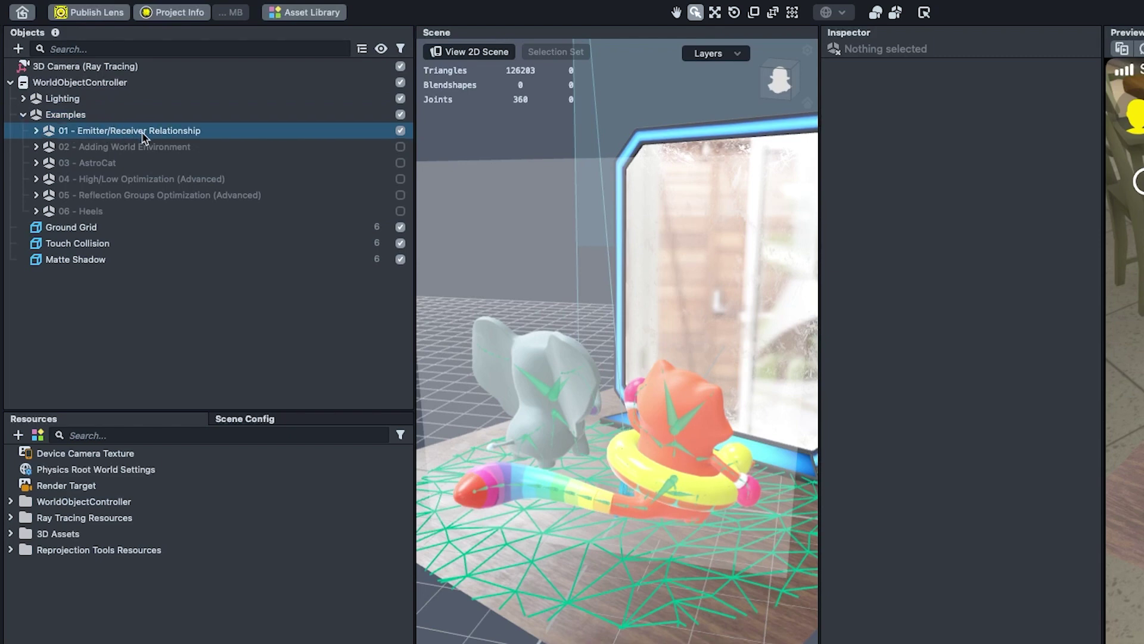
left_click(400, 131)
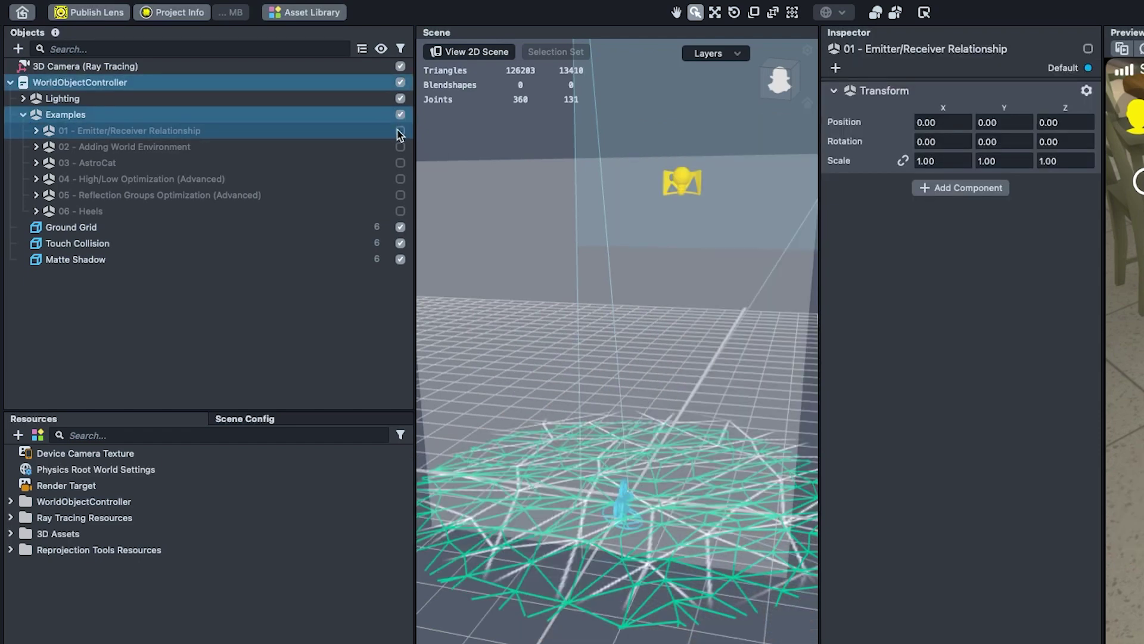
left_click(400, 163)
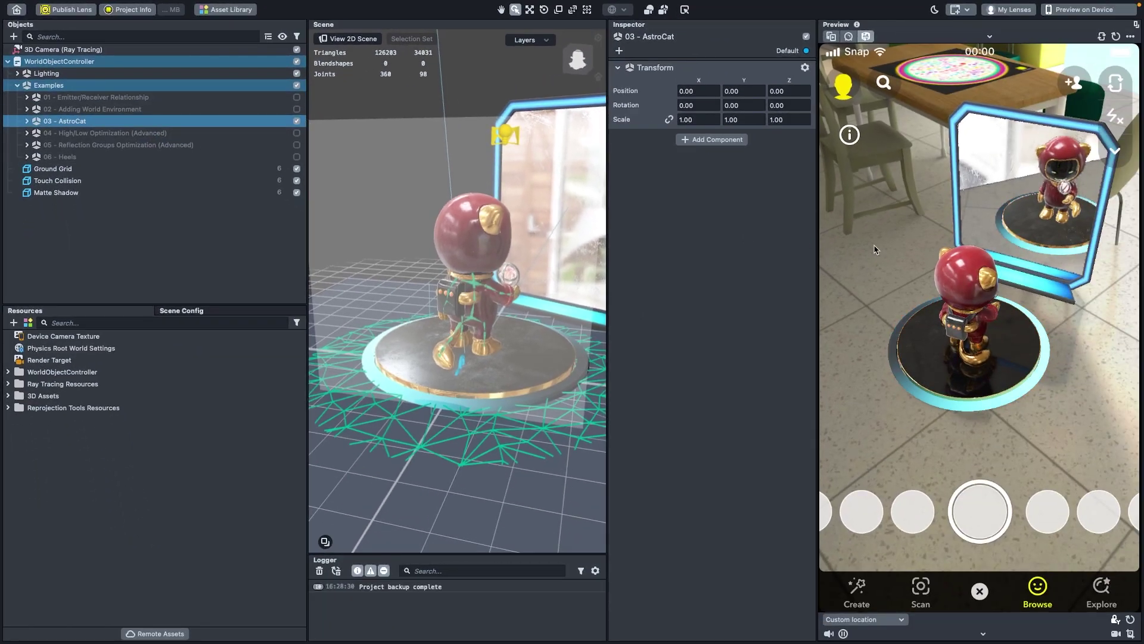
Step: On 3D Camera (Ray Tracing), toggle Ray Tracing off and on twice, leaving it enabled
left_click(8, 61)
left_click(91, 51)
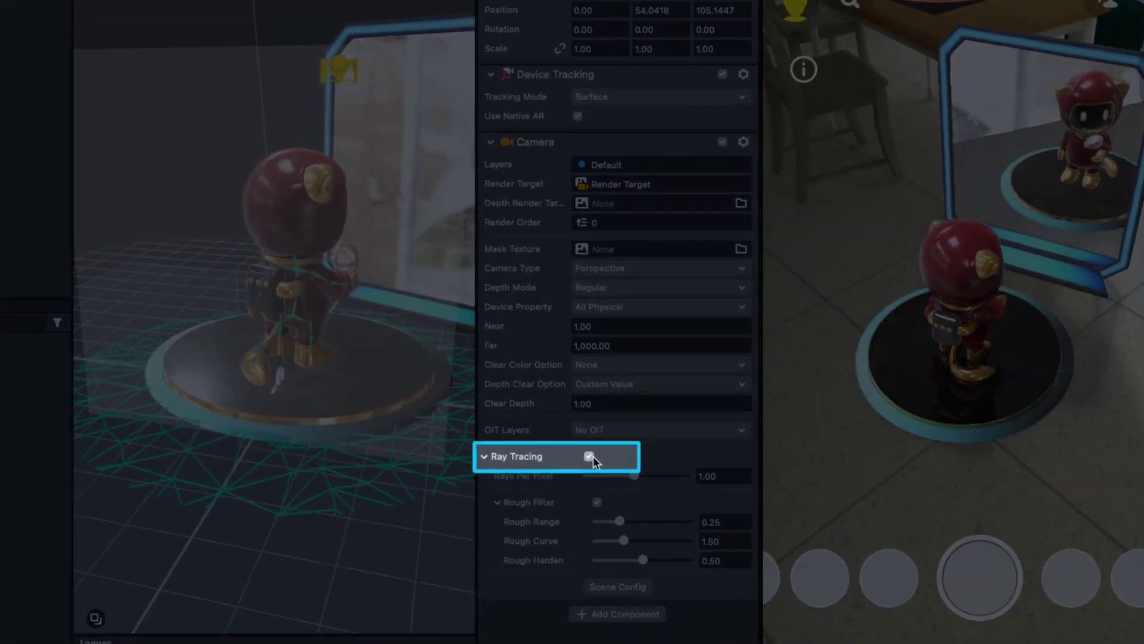
left_click(590, 456)
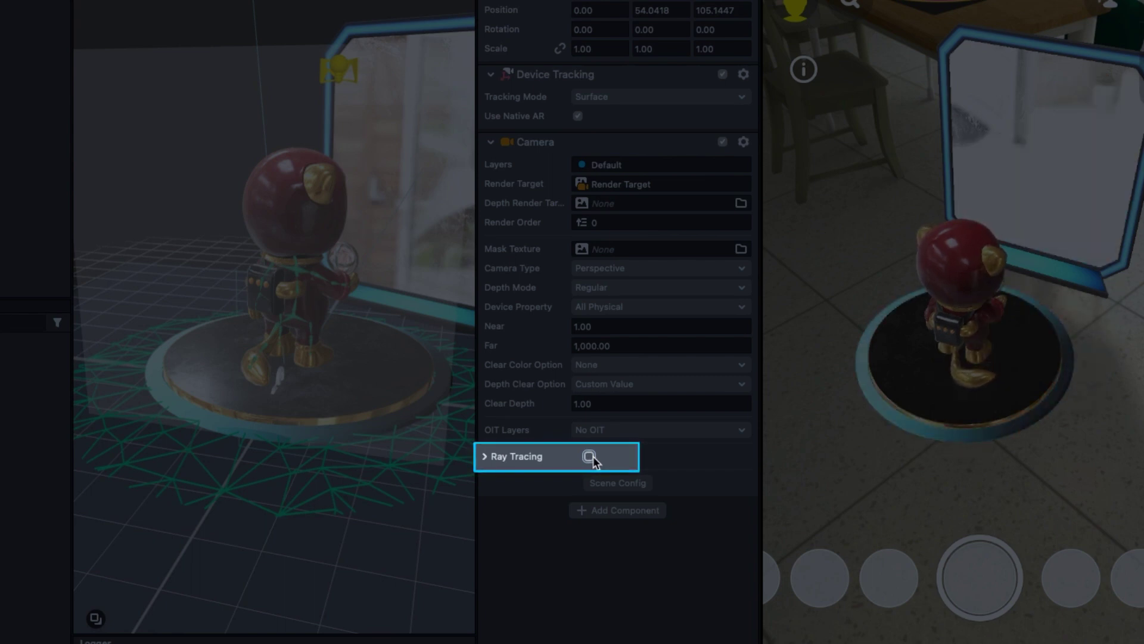
left_click(593, 456)
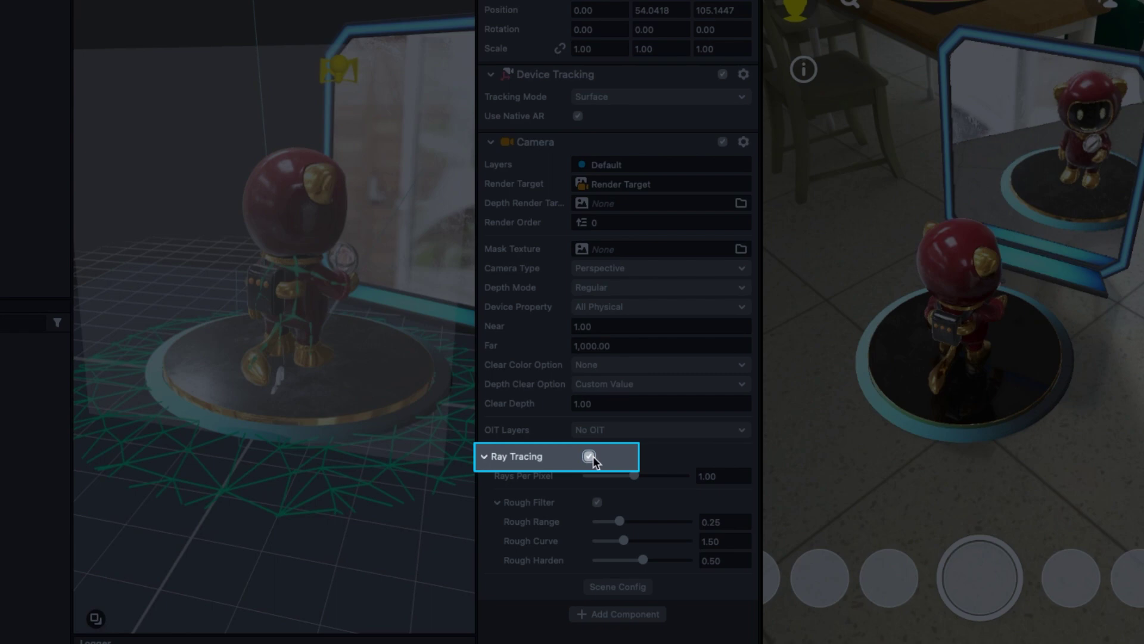
left_click(590, 456)
left_click(590, 457)
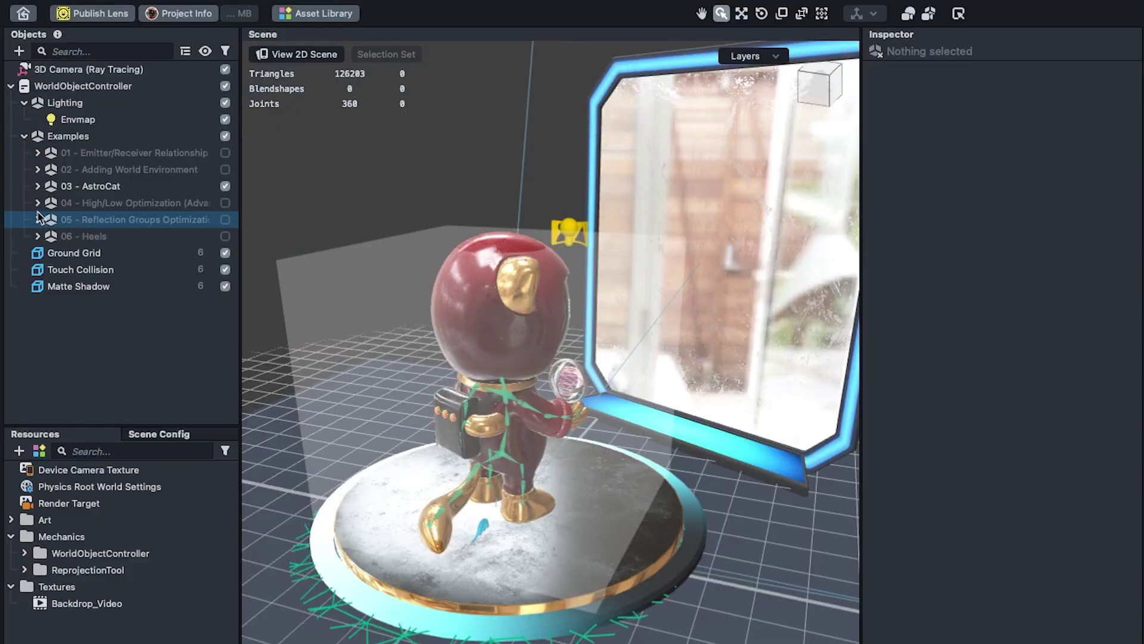
Step: Select Stage_Light under AstroCat_Red/Gold > Astro_Stage and toggle its visibility, ending hidden
left_click(38, 186)
left_click(51, 203)
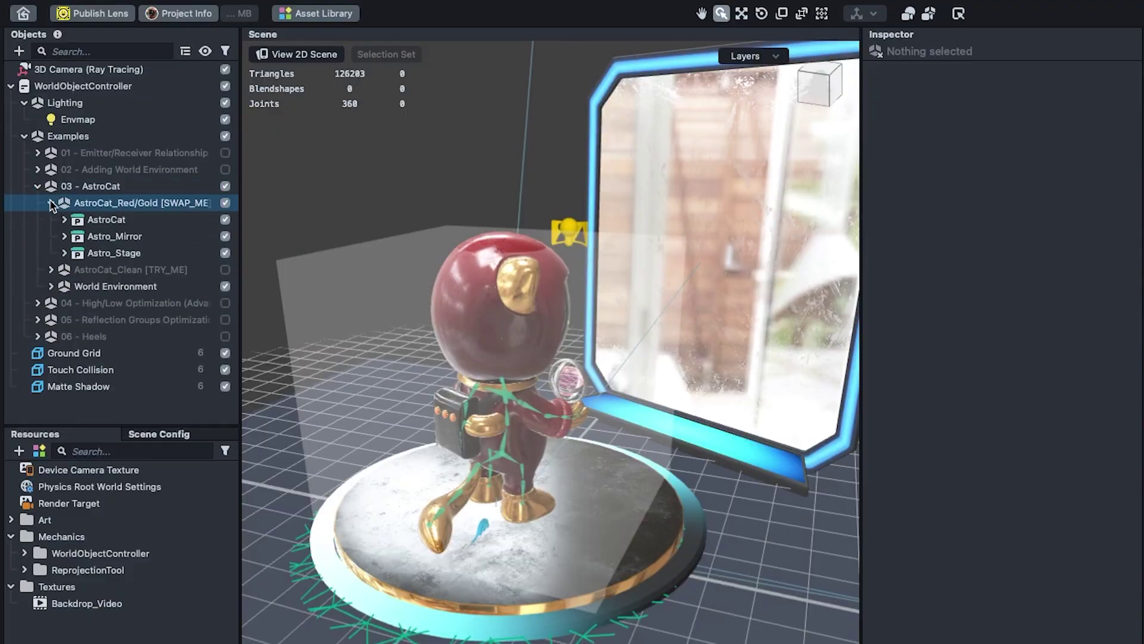
left_click(65, 253)
left_click(152, 288)
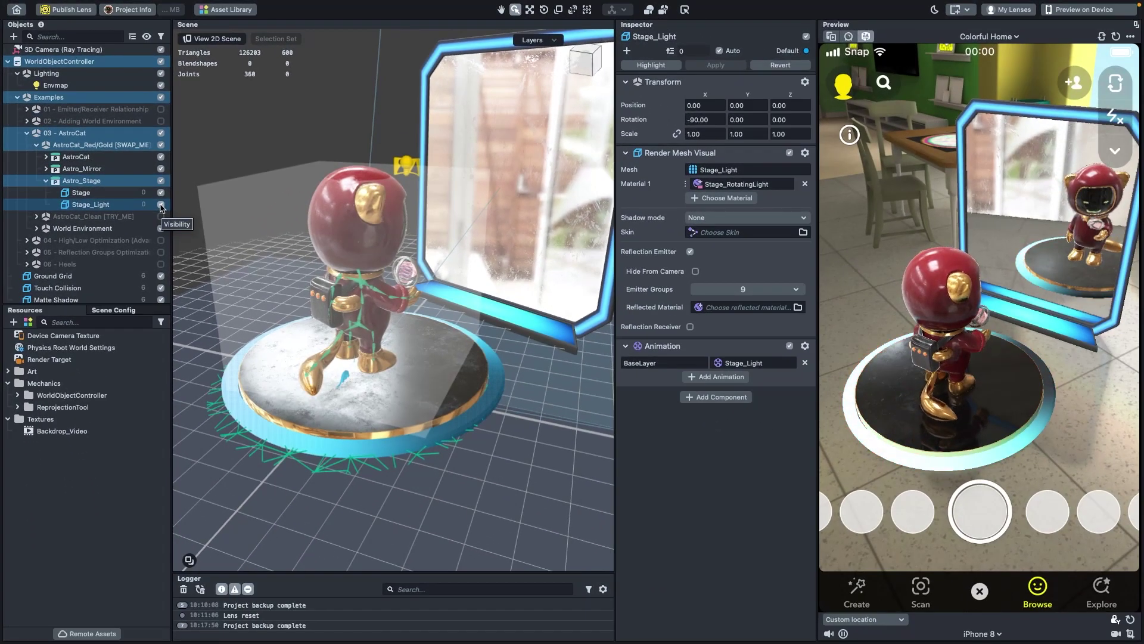
left_click(161, 204)
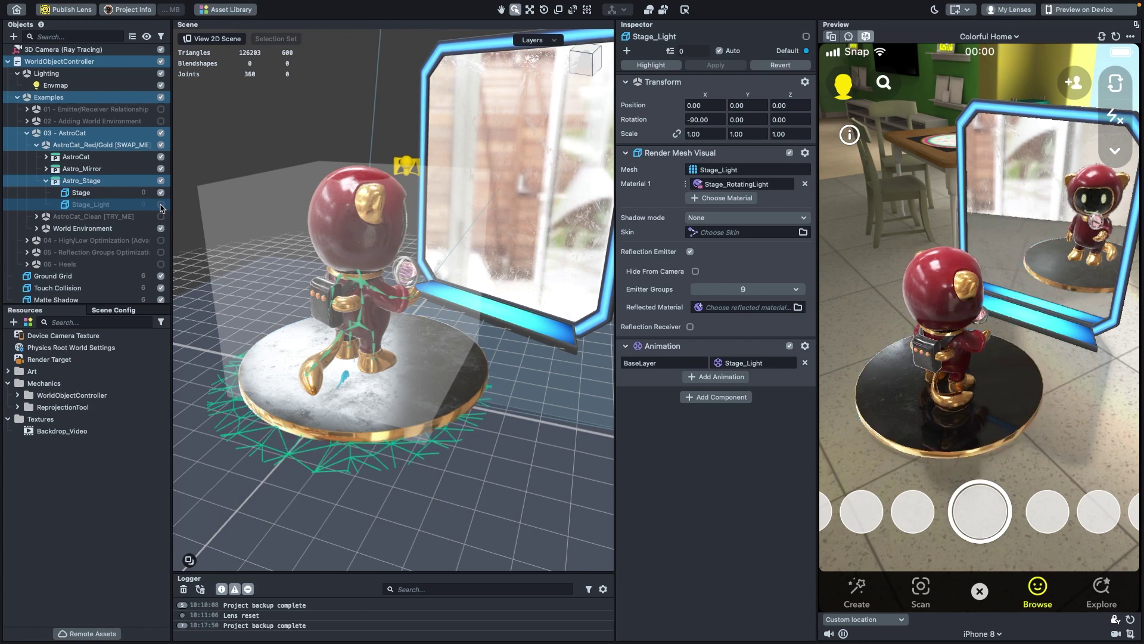
left_click(161, 204)
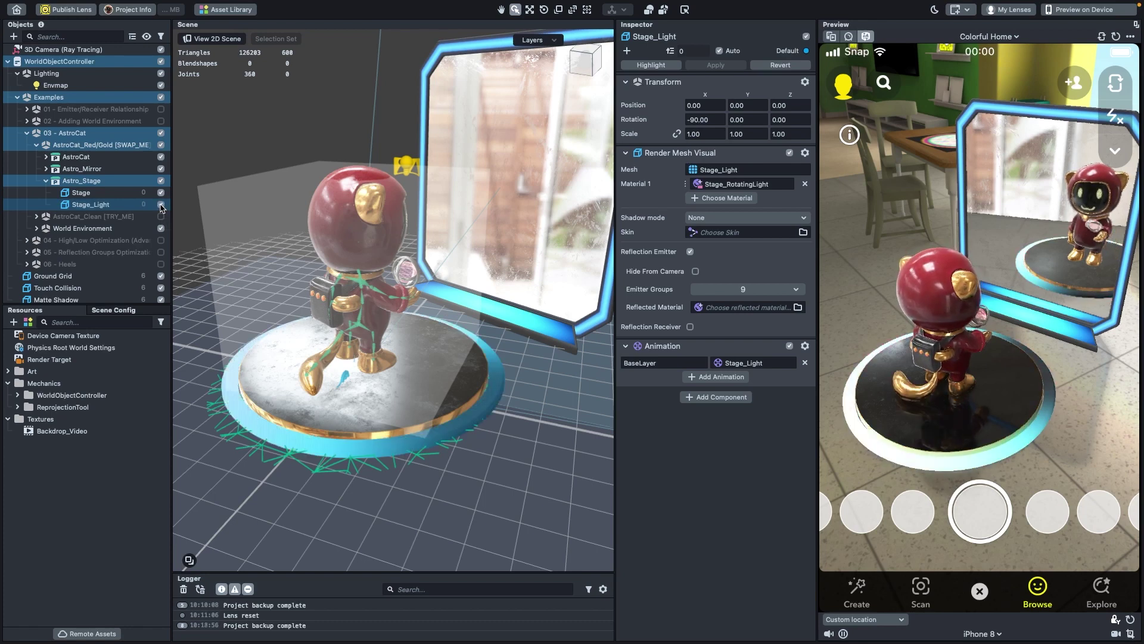
left_click(161, 205)
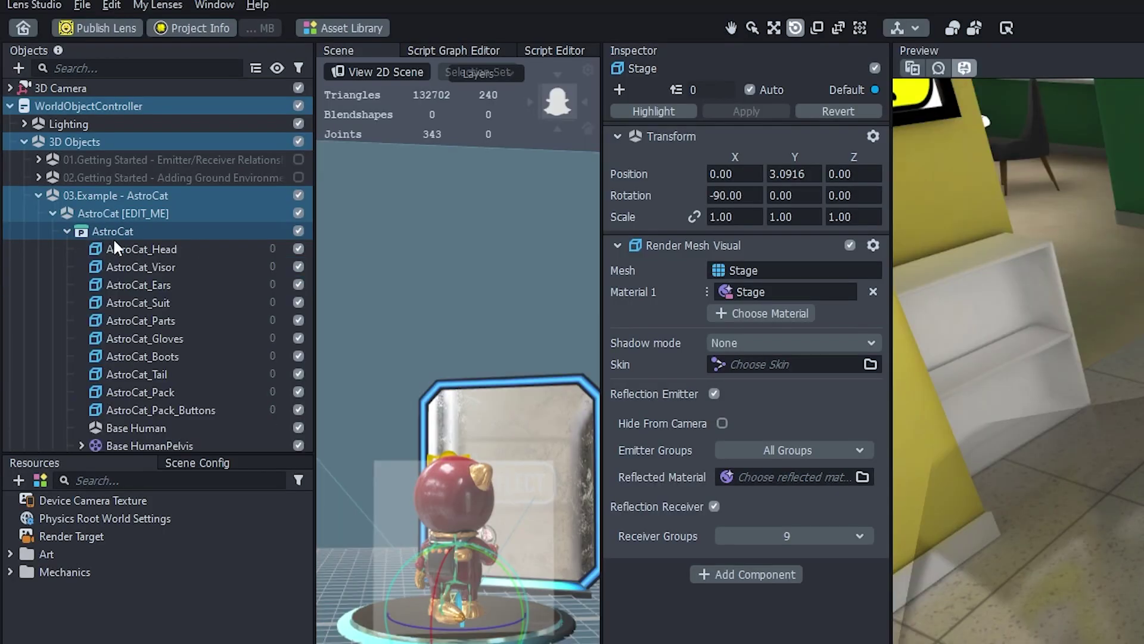
Step: Select AstroCat_Head and switch off Reflection Emitter in its Render Mesh Visual
left_click(129, 250)
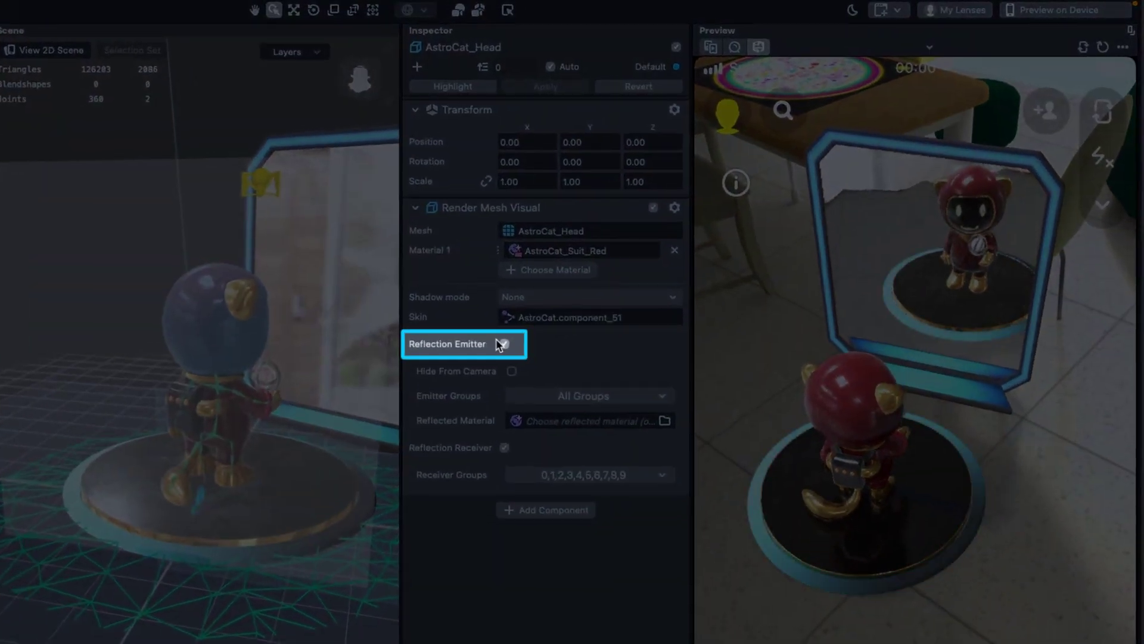
left_click(505, 344)
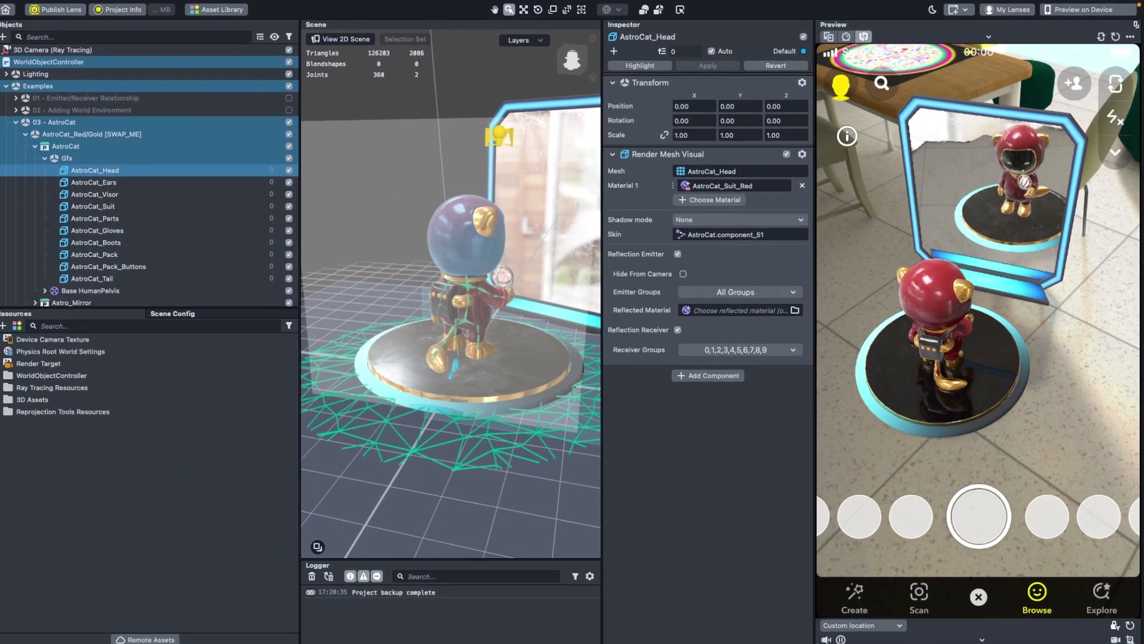
Step: On Mirror_Plane, toggle Reflection Receiver off and on twice, ending enabled
left_click(92, 192)
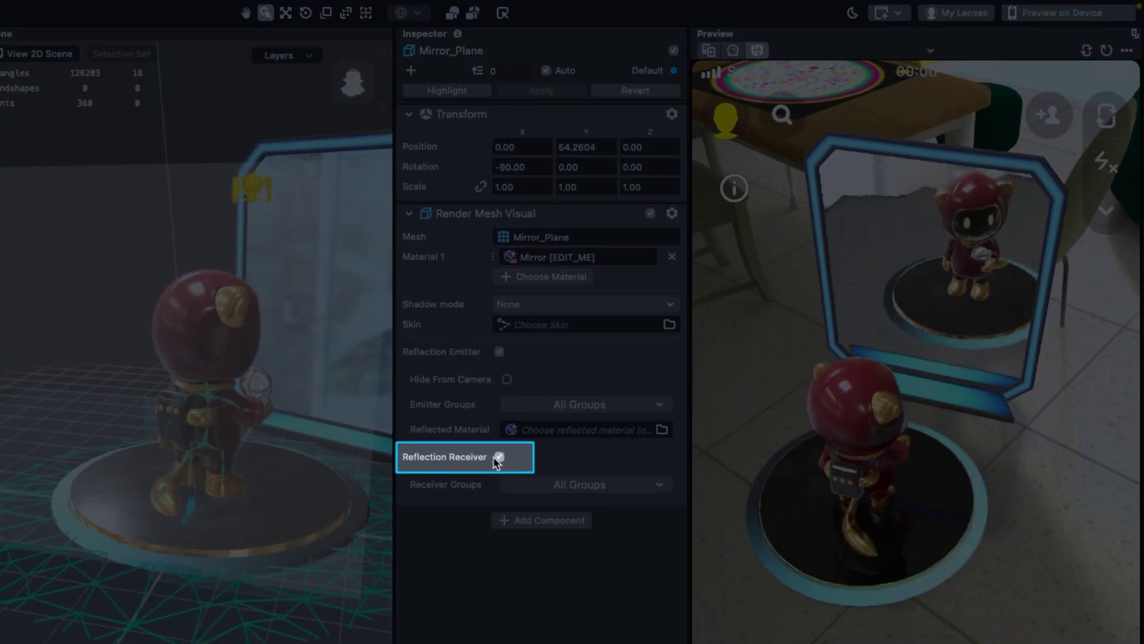
left_click(500, 457)
left_click(499, 457)
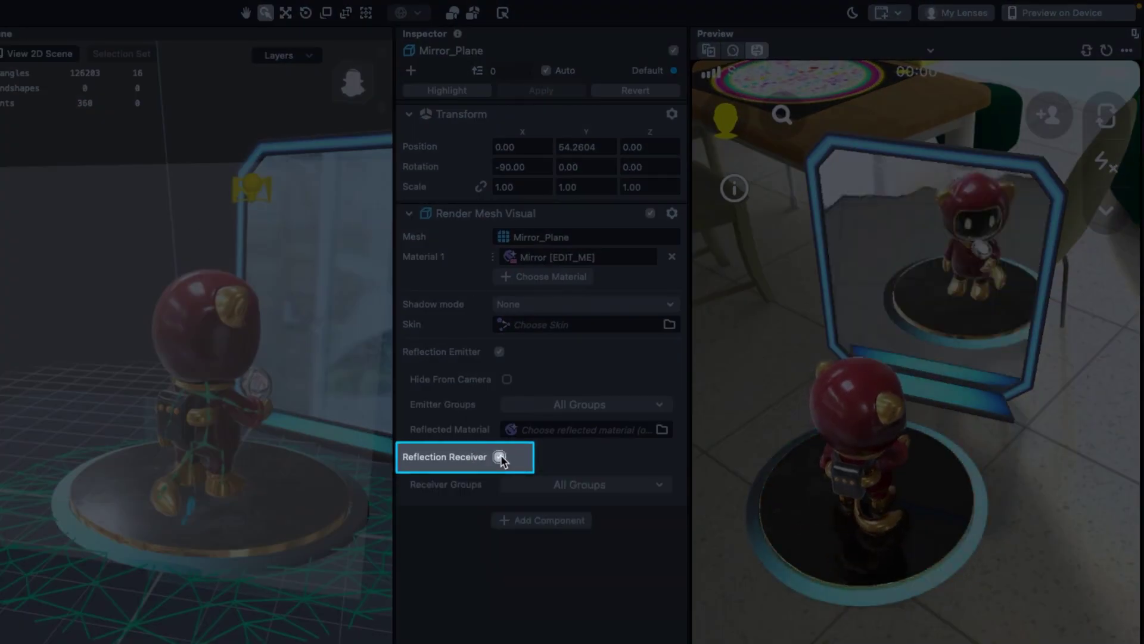
left_click(500, 457)
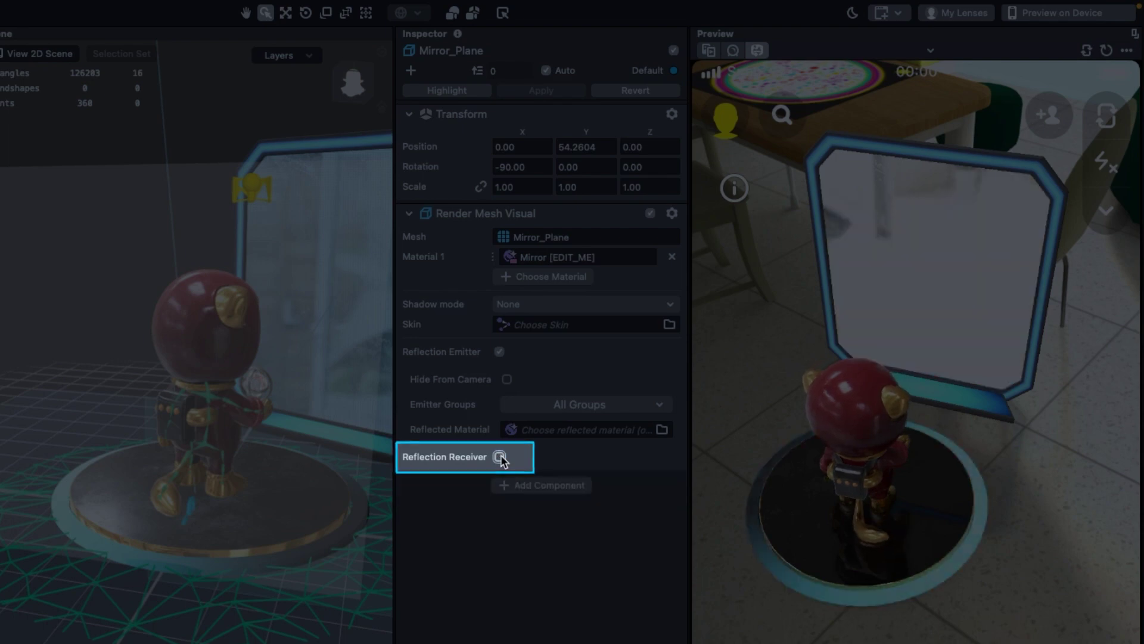
left_click(499, 457)
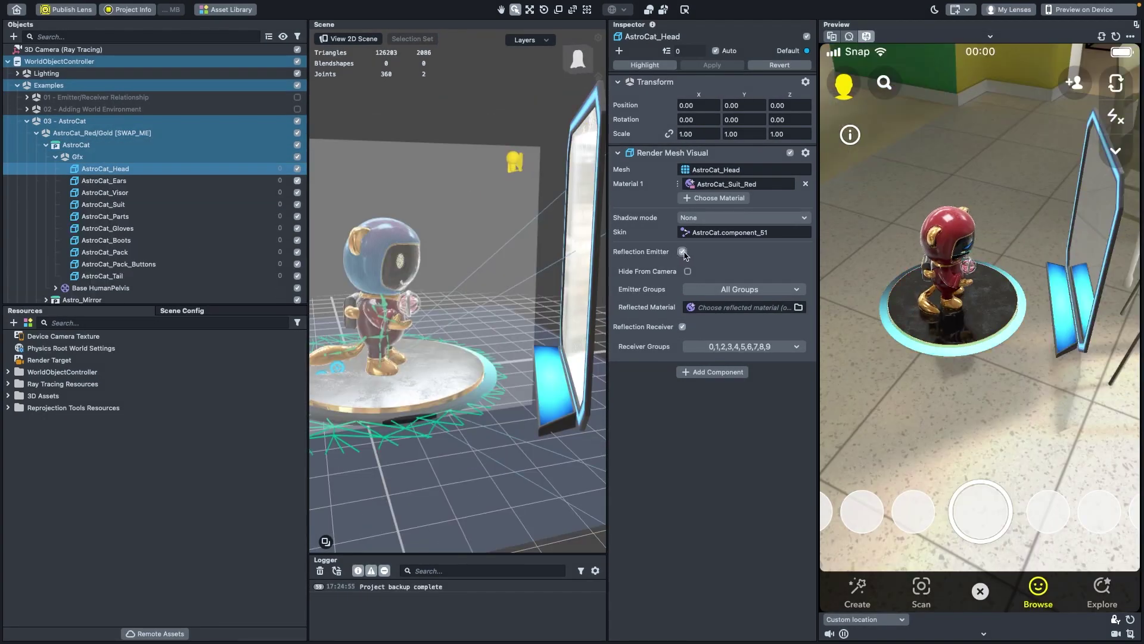
Step: Toggle AstroCat_Head's Reflection Emitter and Receiver off and on, then open the Mirror [EDIT_ME] material
left_click(683, 251)
left_click(682, 251)
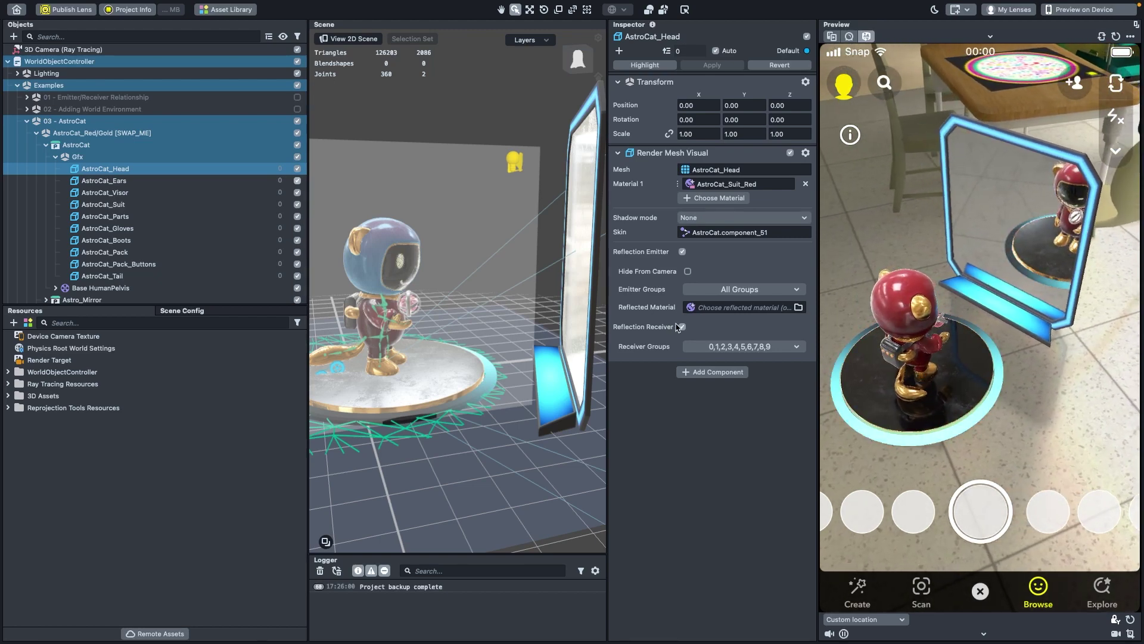
left_click(682, 327)
left_click(682, 328)
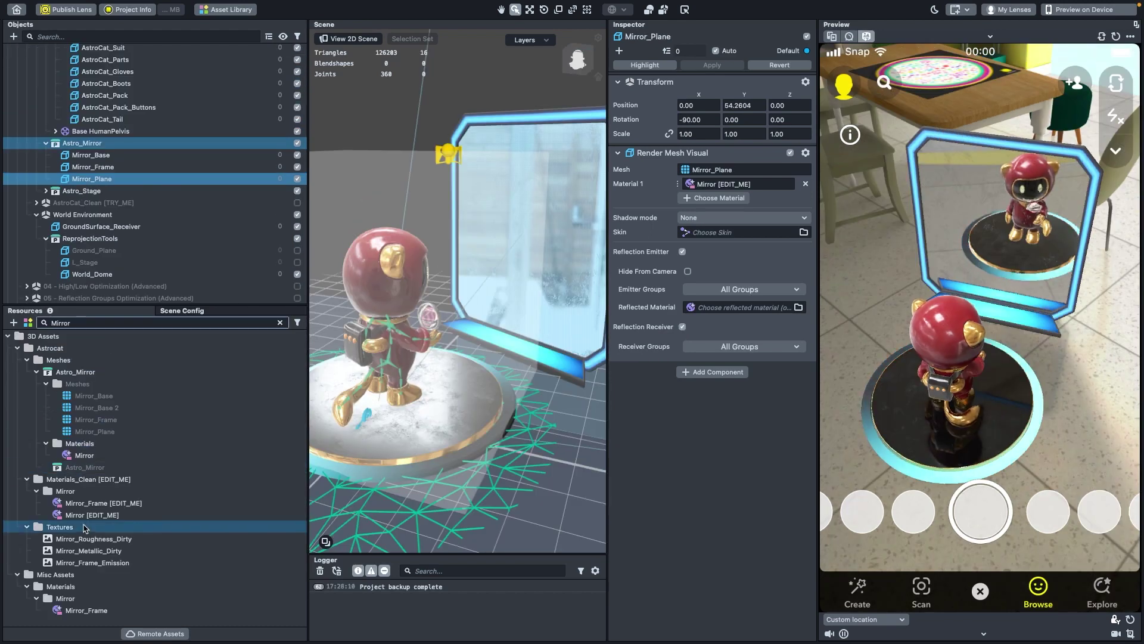
left_click(93, 516)
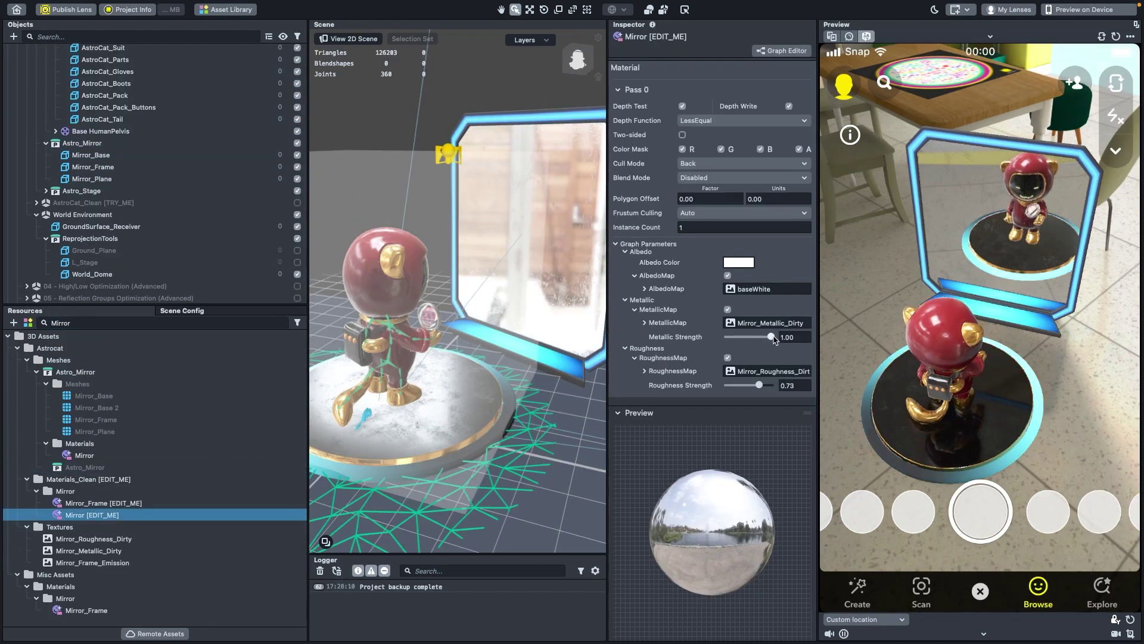
Step: Drag Mirror [EDIT_ME]'s Metallic Strength down to 0, then back up to 1.00
mouse_move(766, 337)
left_mouse_down()
mouse_move(710, 339)
mouse_move(782, 341)
left_mouse_up()
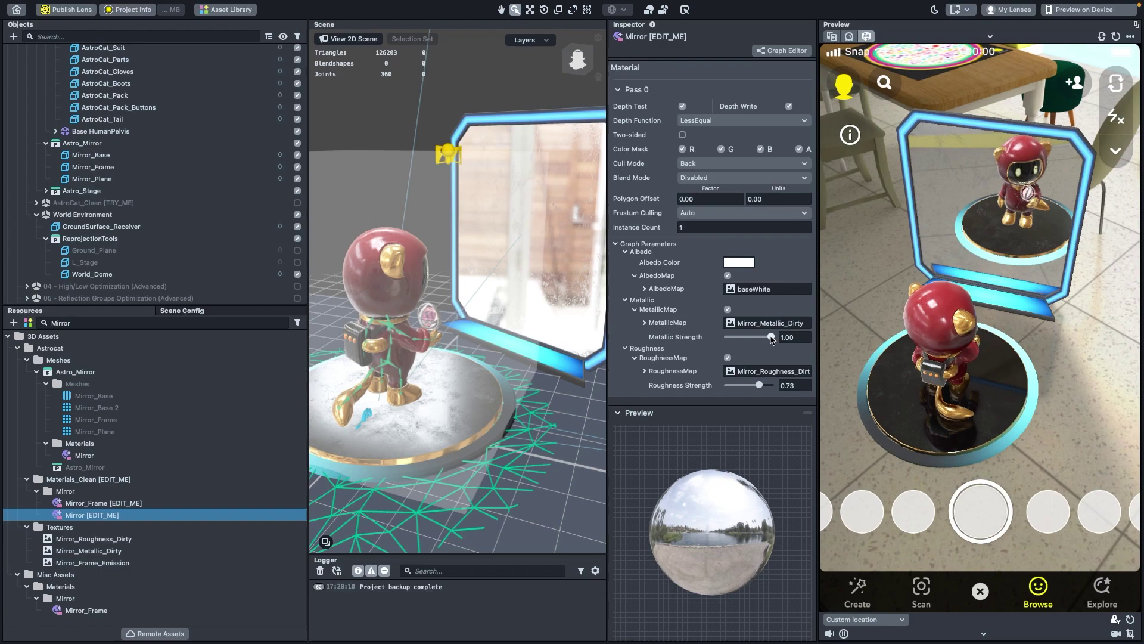
left_click_drag(769, 339, 793, 341)
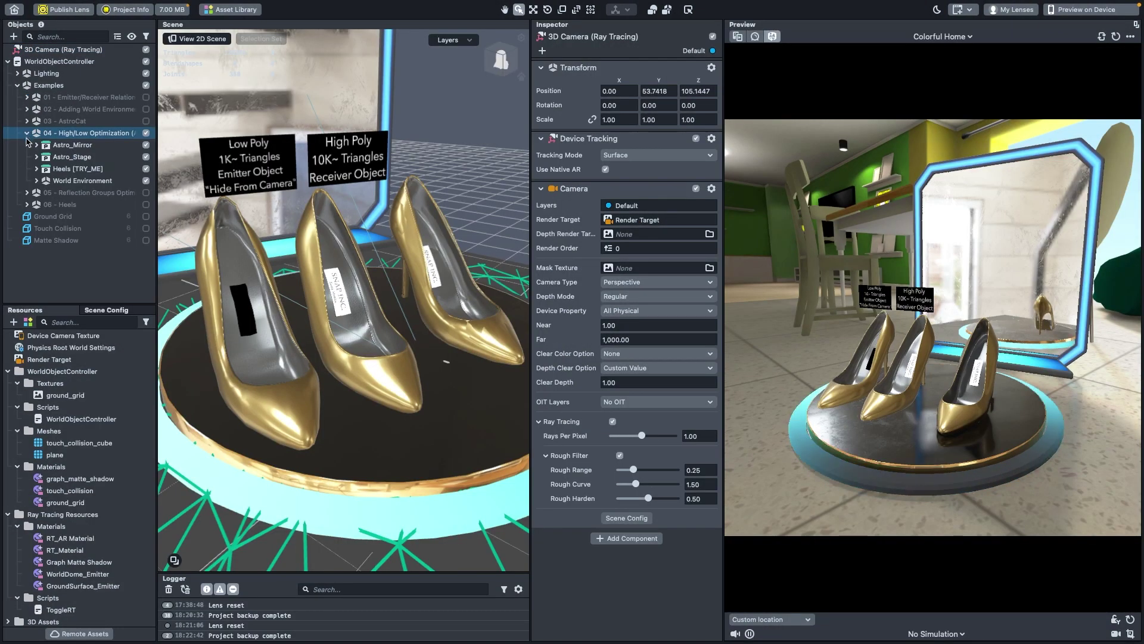
Step: Frame the high-poly right heel parts in Heels [TRY_ME], then inspect Heel_R_Outer_Low's wireframe
left_click(36, 168)
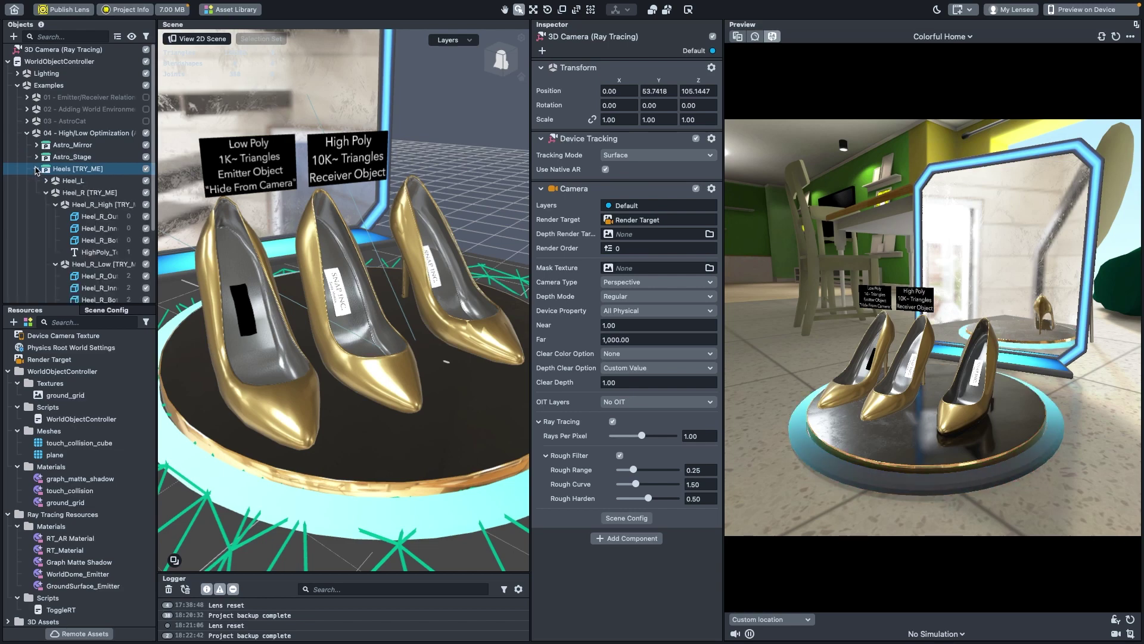
left_click(100, 218)
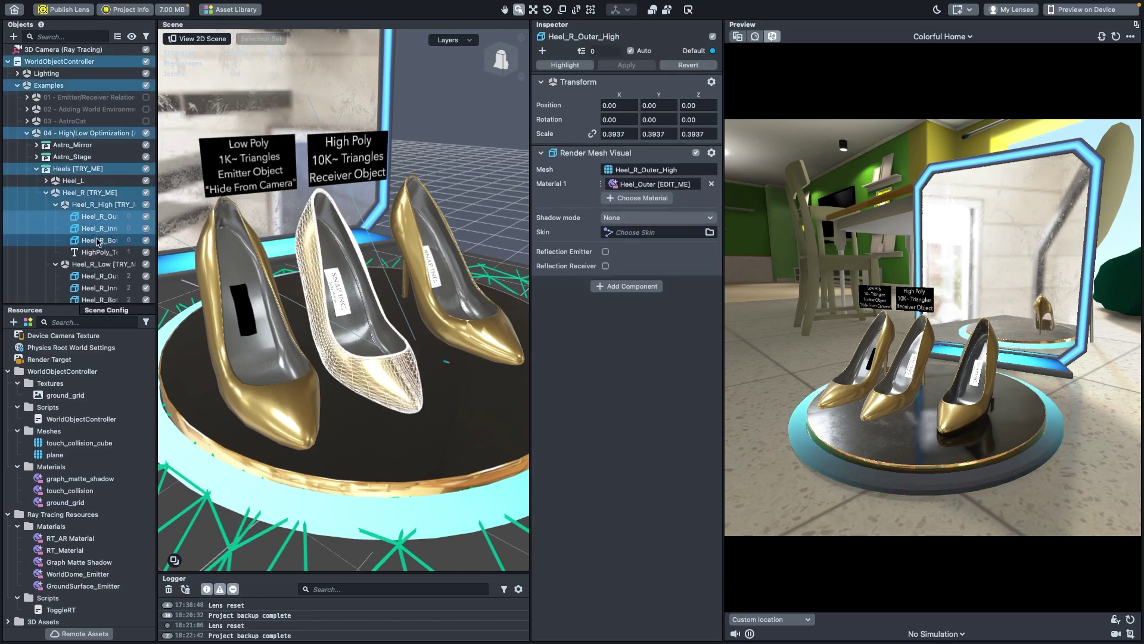
left_click(99, 241, "shift")
key("f")
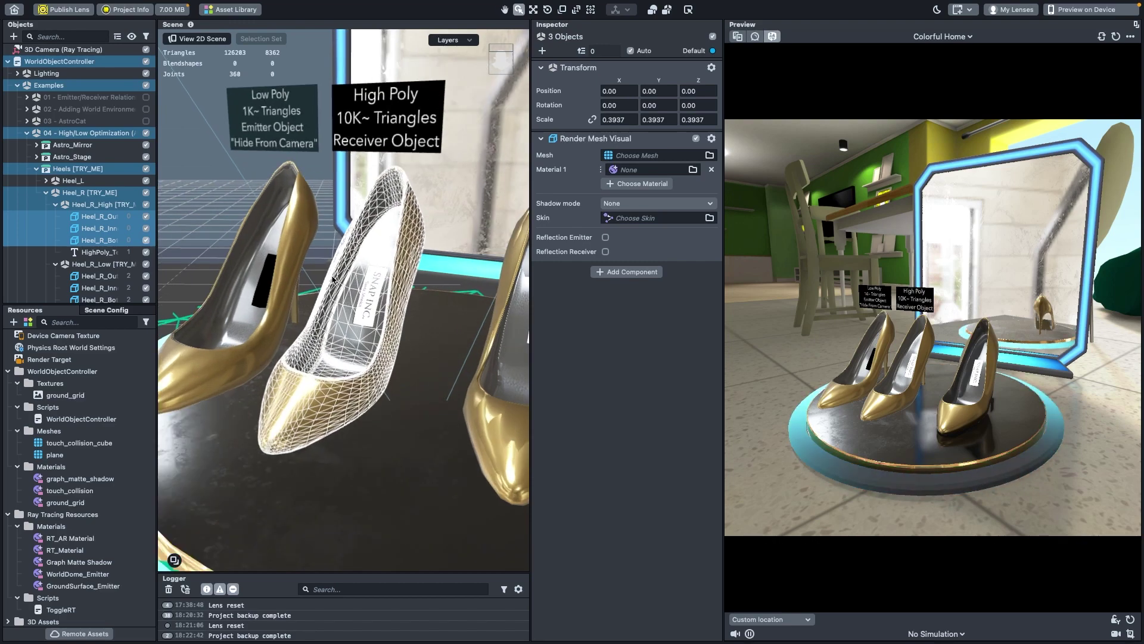
left_click_drag(336, 261, 410, 247, "alt")
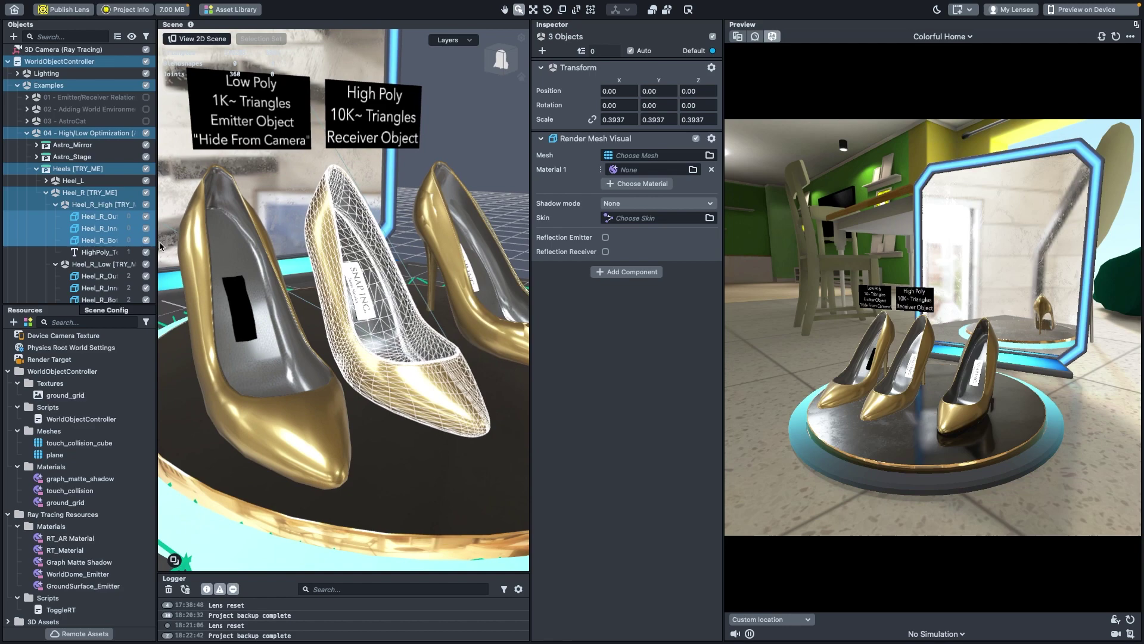
scroll(143, 246, "down", 3)
left_click(104, 212)
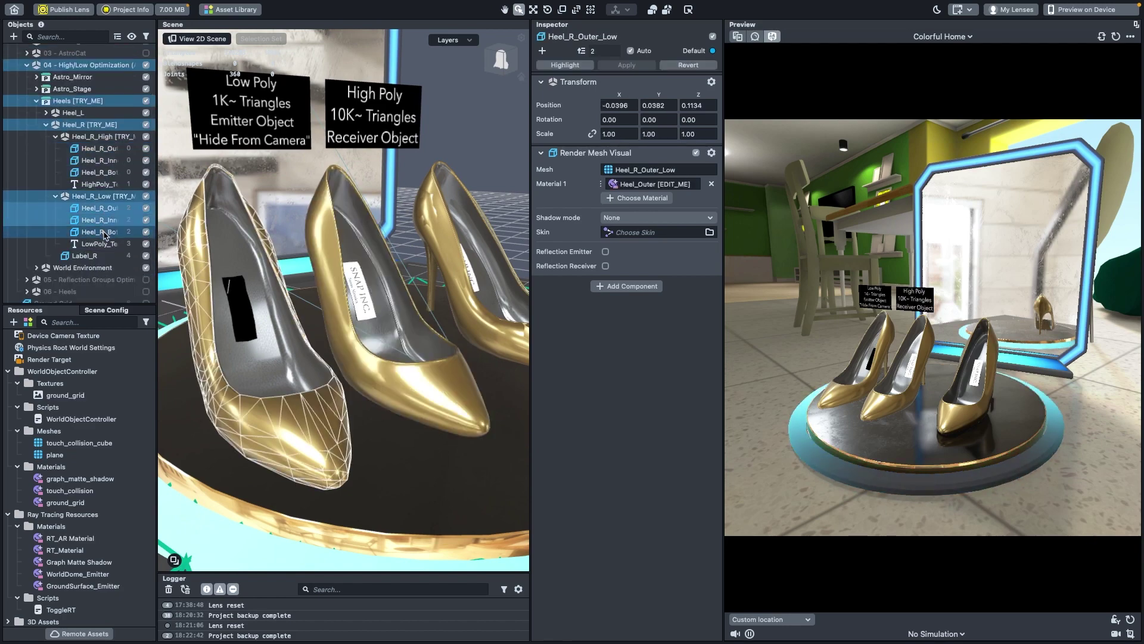
left_click_drag(271, 271, 344, 253, "alt")
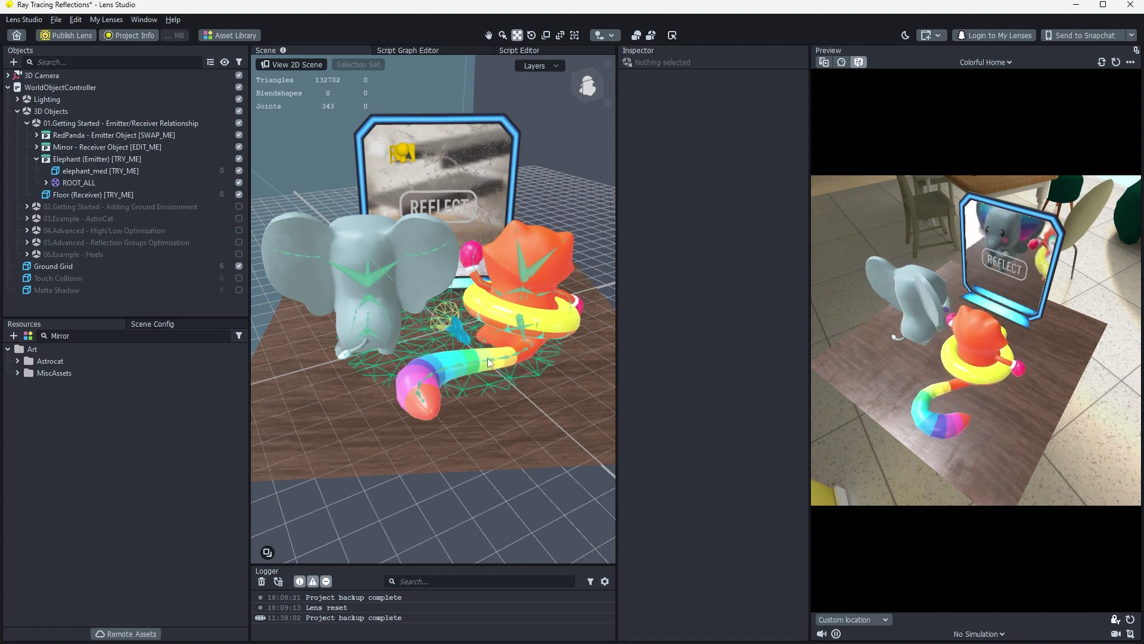
Step: On elephant_med, uncheck emitter group 0, then set Emitter Groups to None
left_click_drag(487, 358, 458, 358, "alt")
left_click(85, 170)
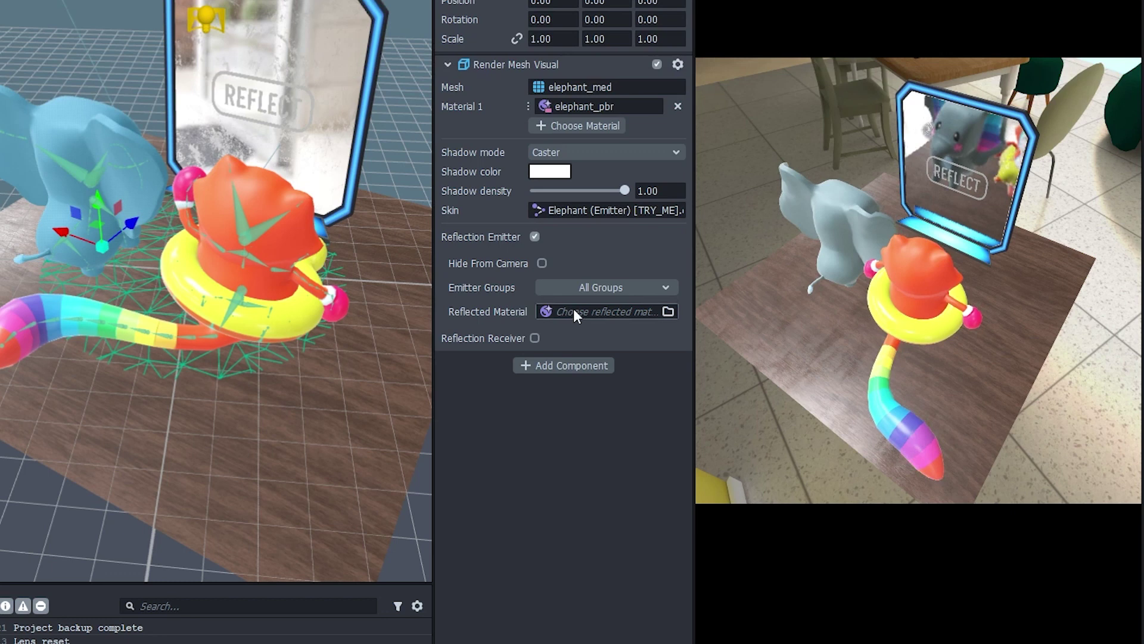
left_click(662, 288)
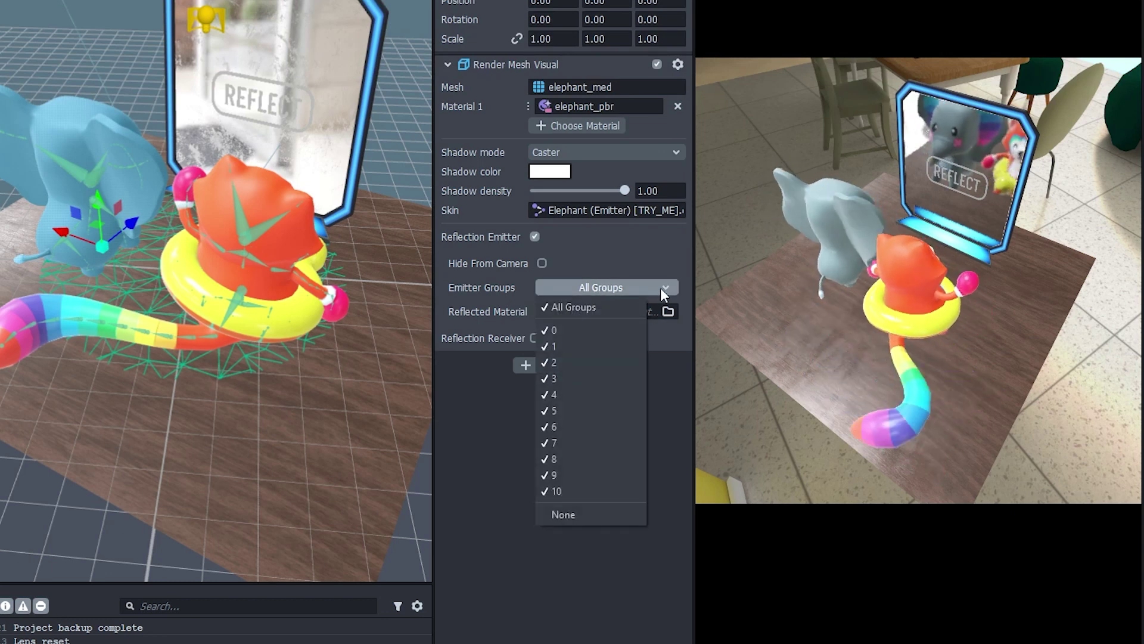
left_click(588, 330)
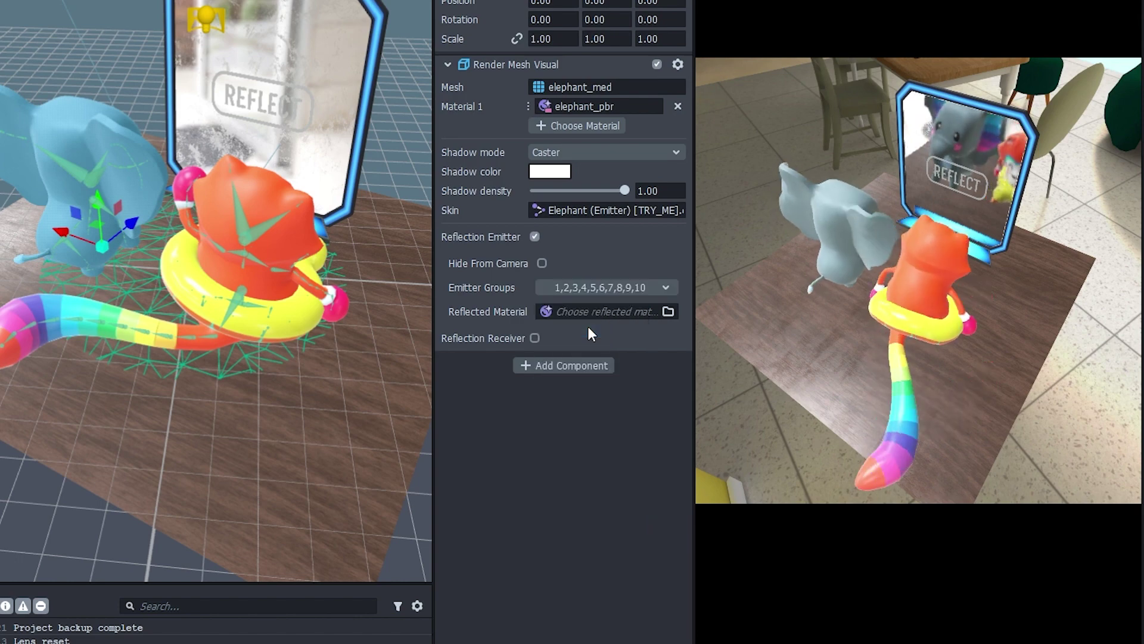
left_click(567, 290)
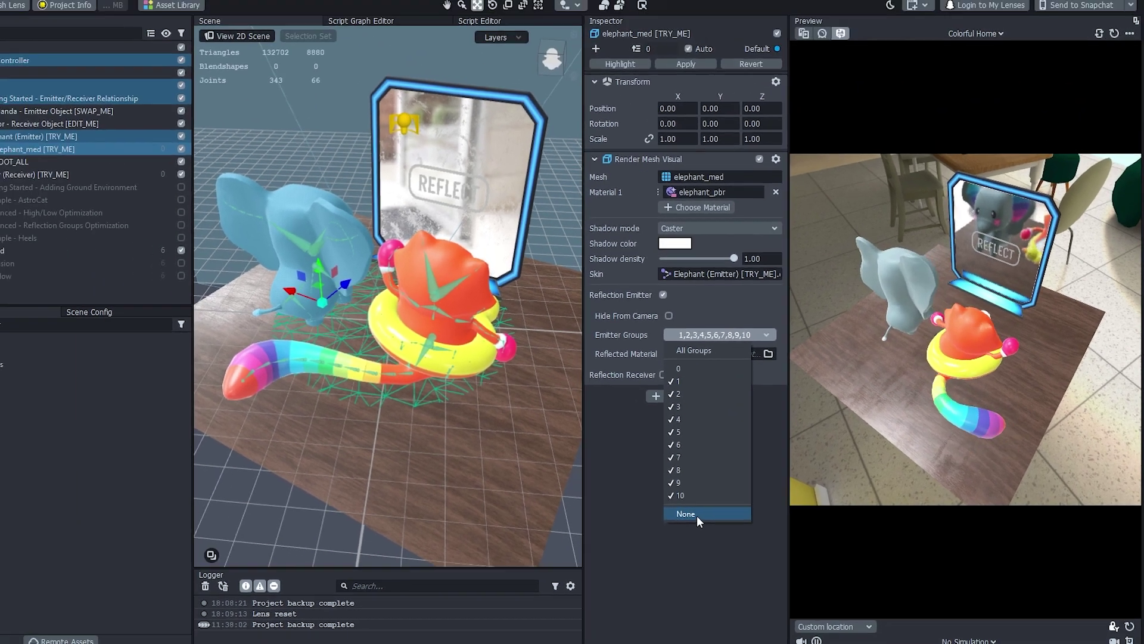
left_click(560, 515)
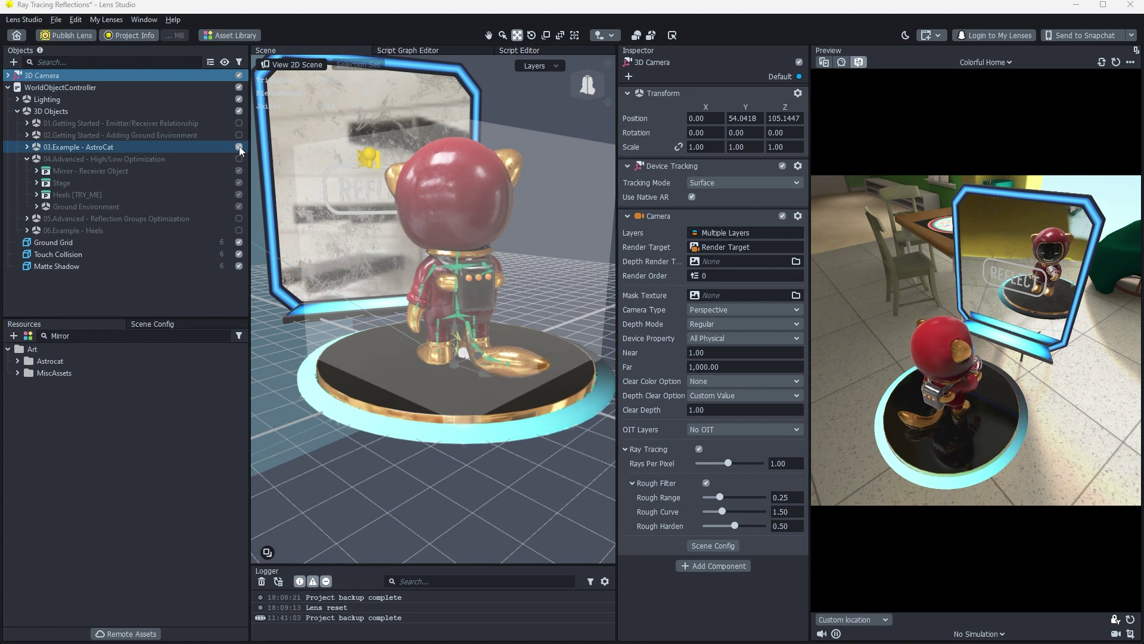
Step: Swap 03.Example - AstroCat for 04.Advanced - High/Low Optimization, select the shadow plane and orbit both views
left_click(238, 147)
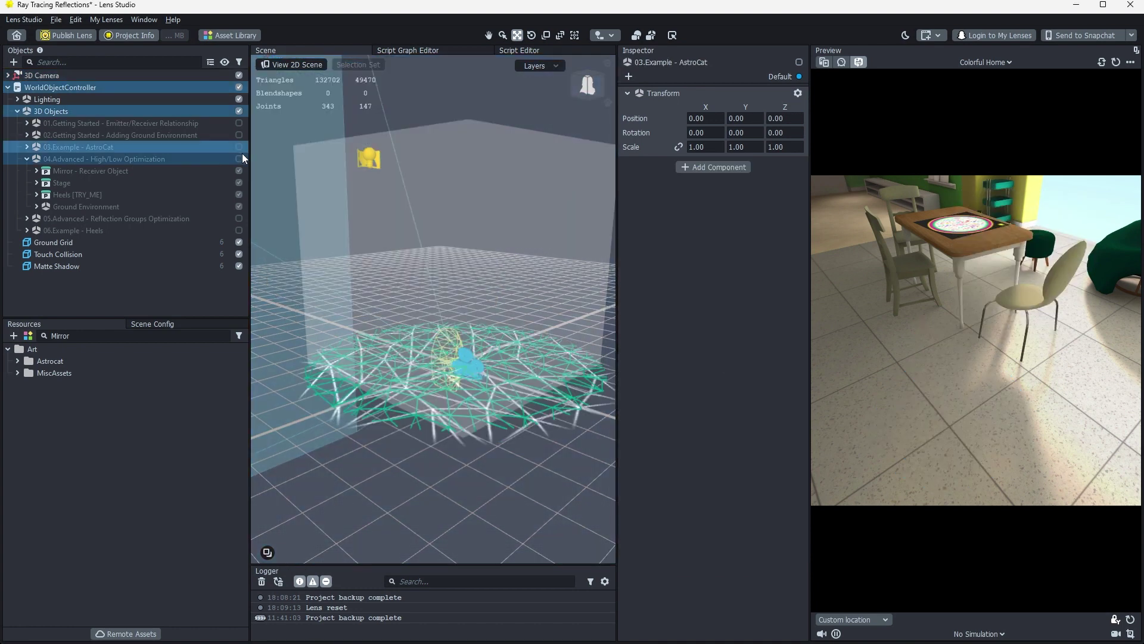
left_click(238, 159)
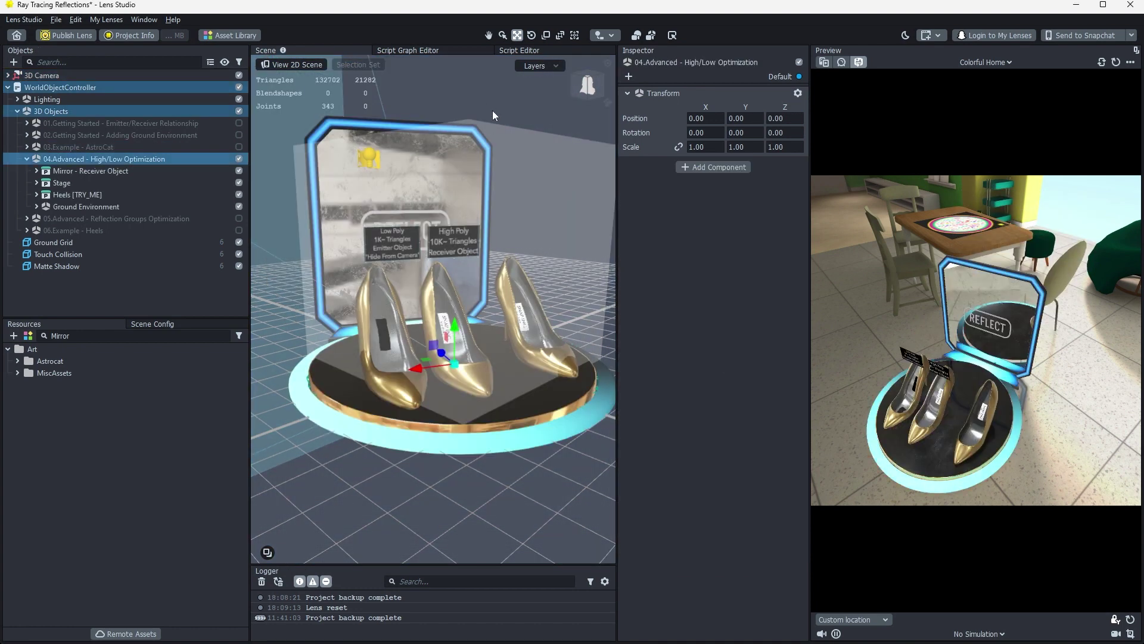
left_click(485, 102)
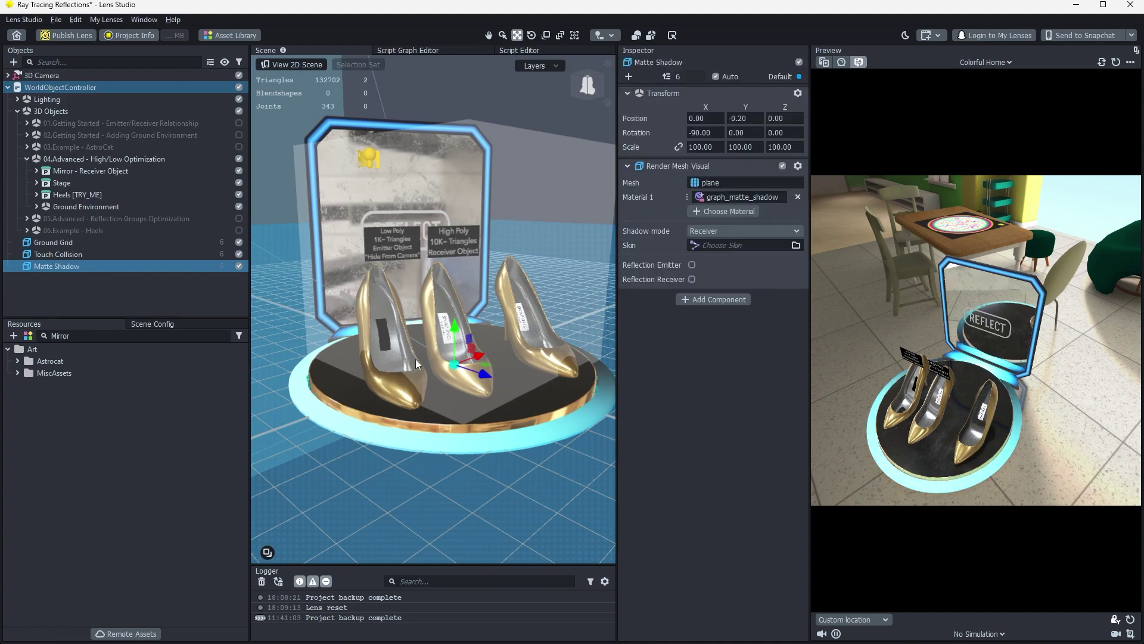
left_click_drag(391, 365, 398, 373, "alt")
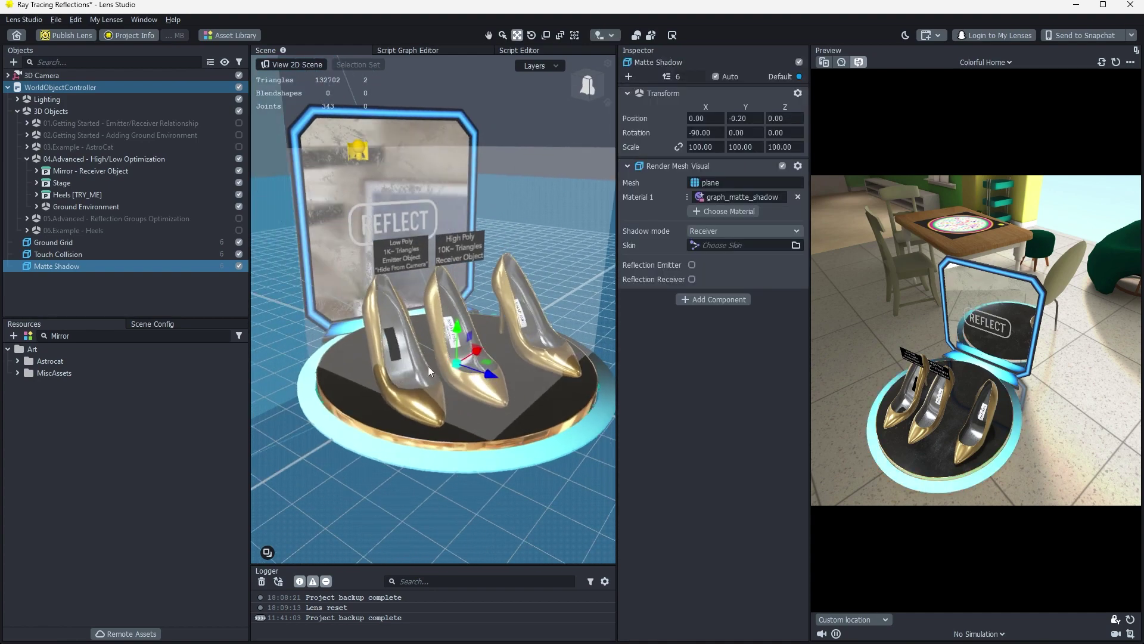
left_click_drag(970, 365, 1019, 357)
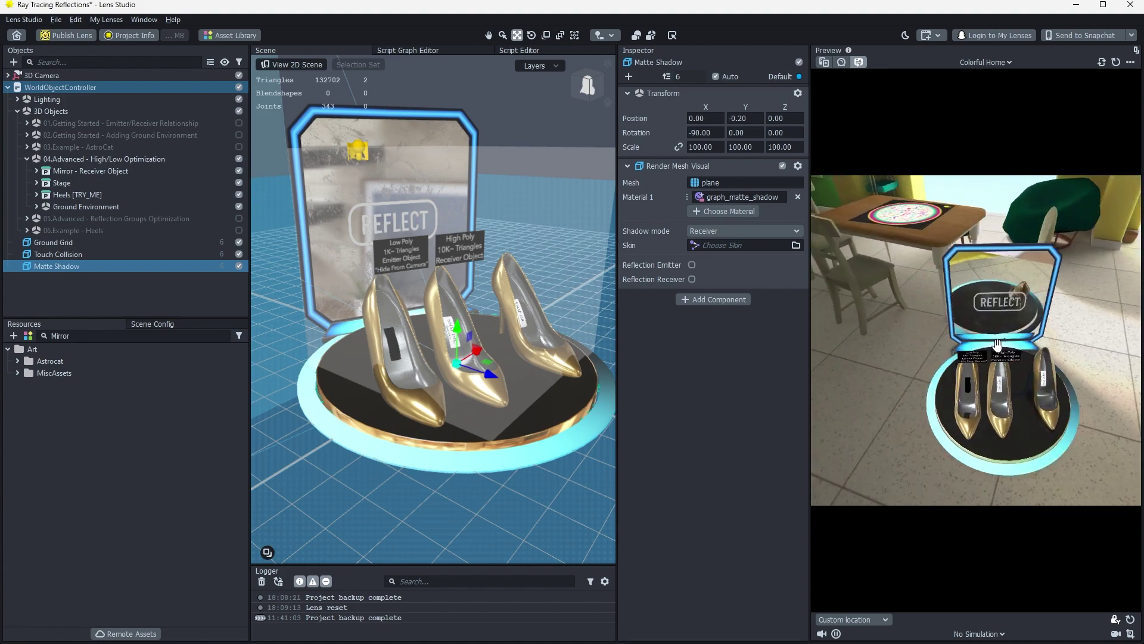
Step: Select Heel_R_Outer, Inner and Bottom under Heel_R_High, then under Heel_R_Low, orbiting to compare wireframes
left_click_drag(997, 345, 847, 317)
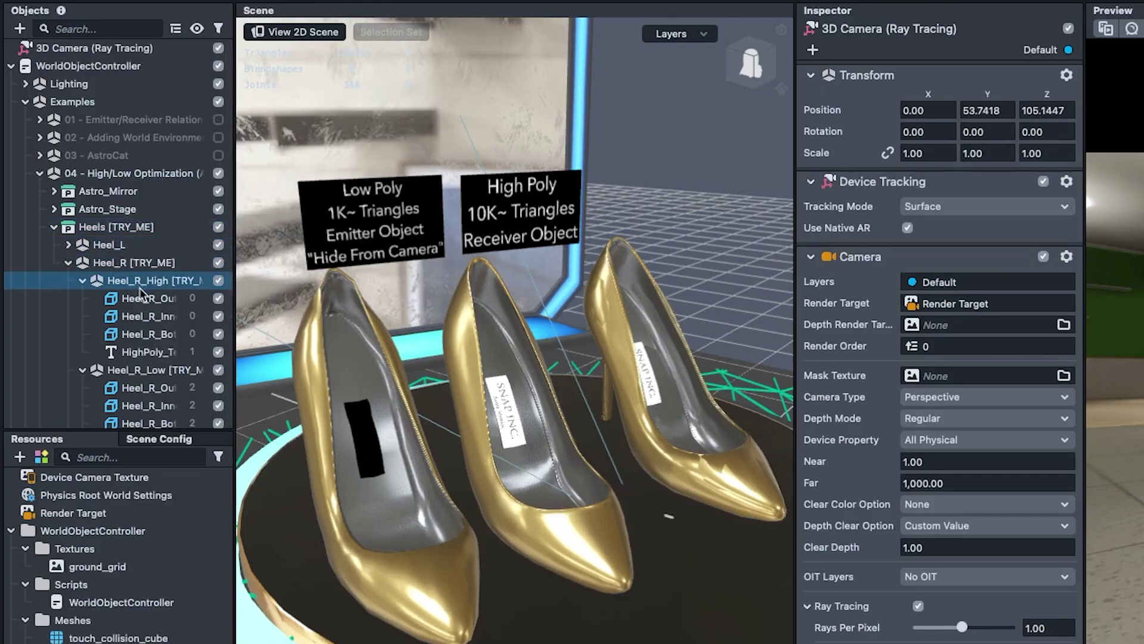
left_click(147, 298)
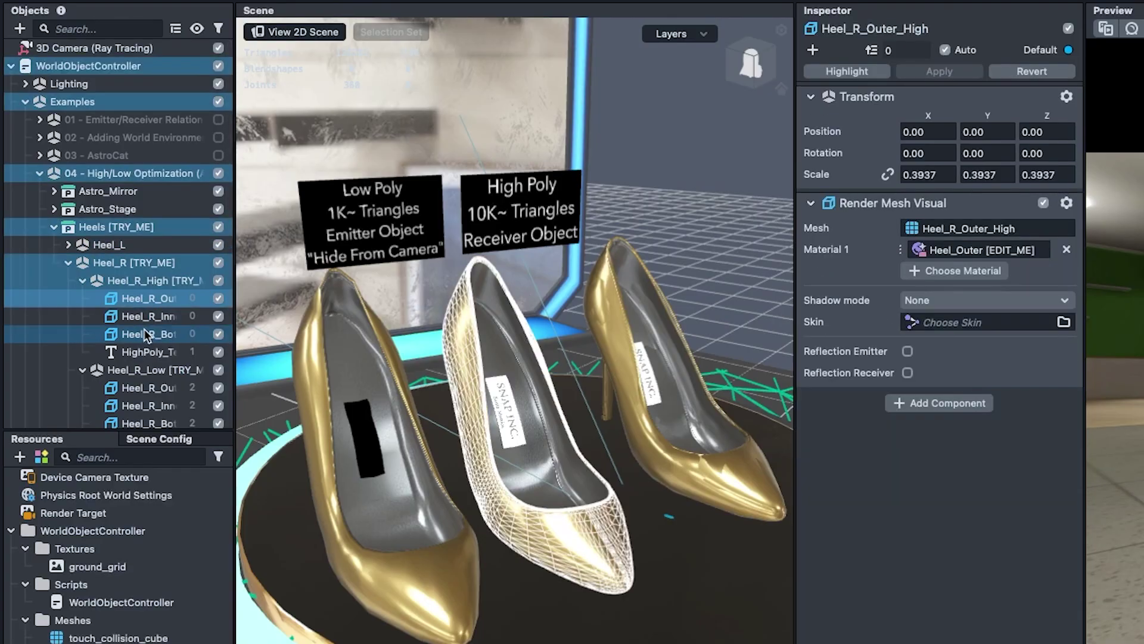
left_click(149, 333, "shift")
mouse_move(474, 387)
left_mouse_down("alt")
mouse_move(491, 412)
mouse_move(467, 400)
left_mouse_up("alt")
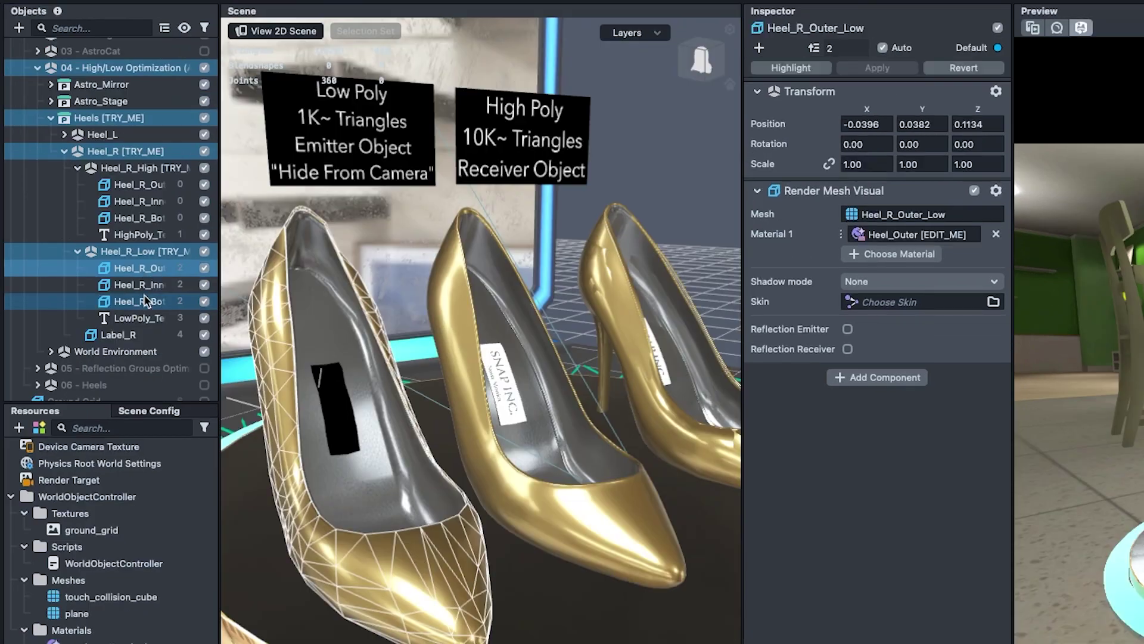
left_click(146, 301, "shift")
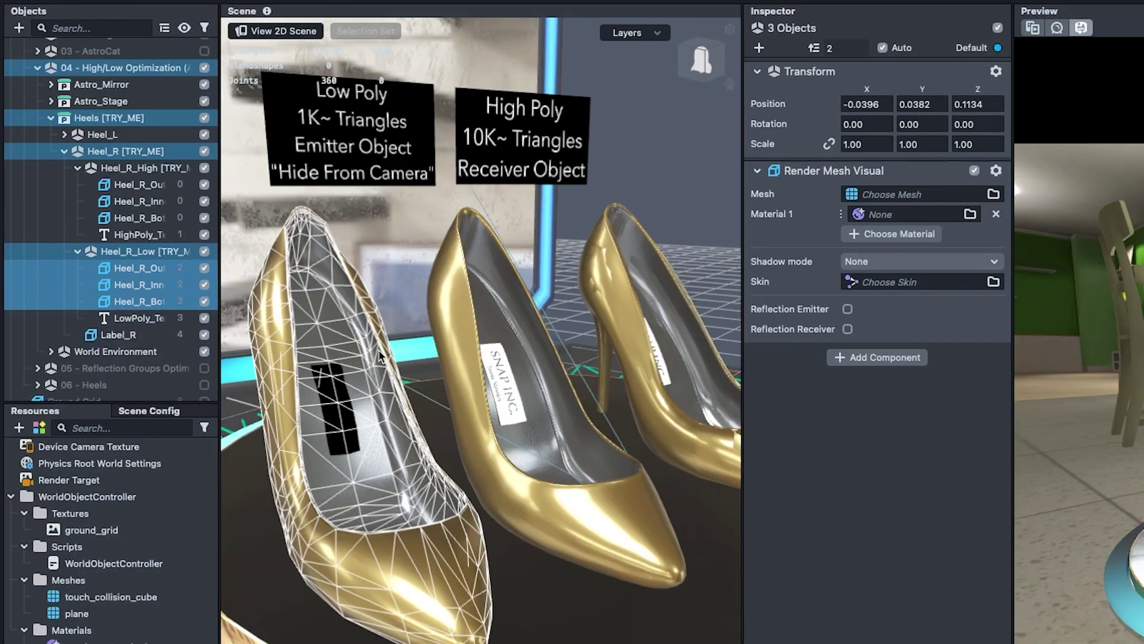
left_click_drag(380, 356, 551, 332, "alt")
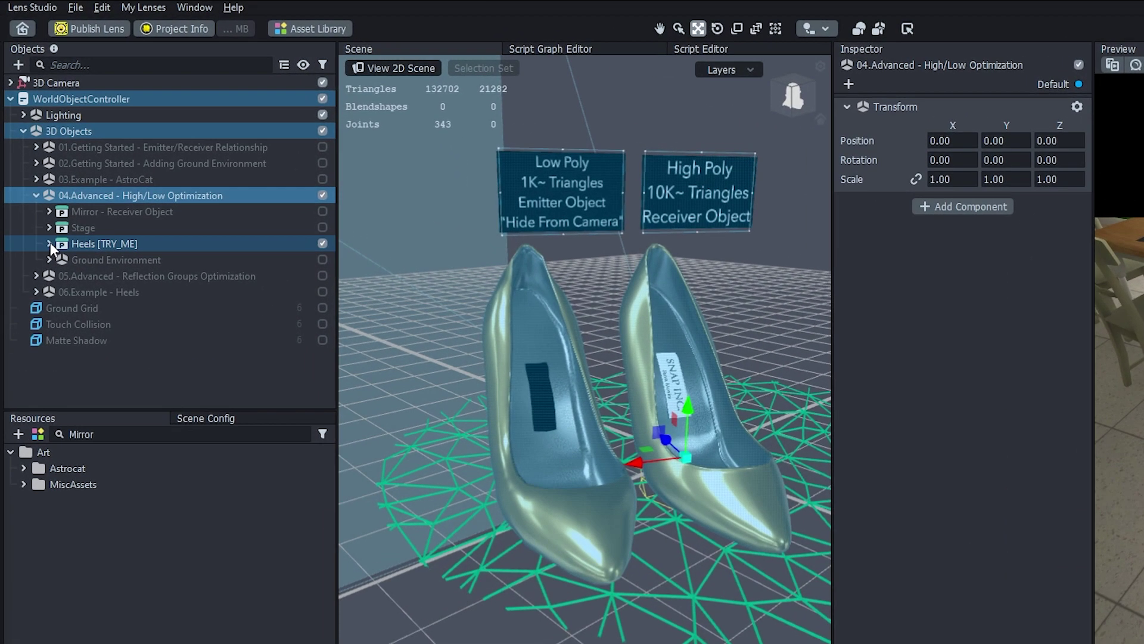
Step: Expand Heels and Heel_R, then set Heel_R_Low [TRY_ME] Transform Position X to 0
left_click(37, 195)
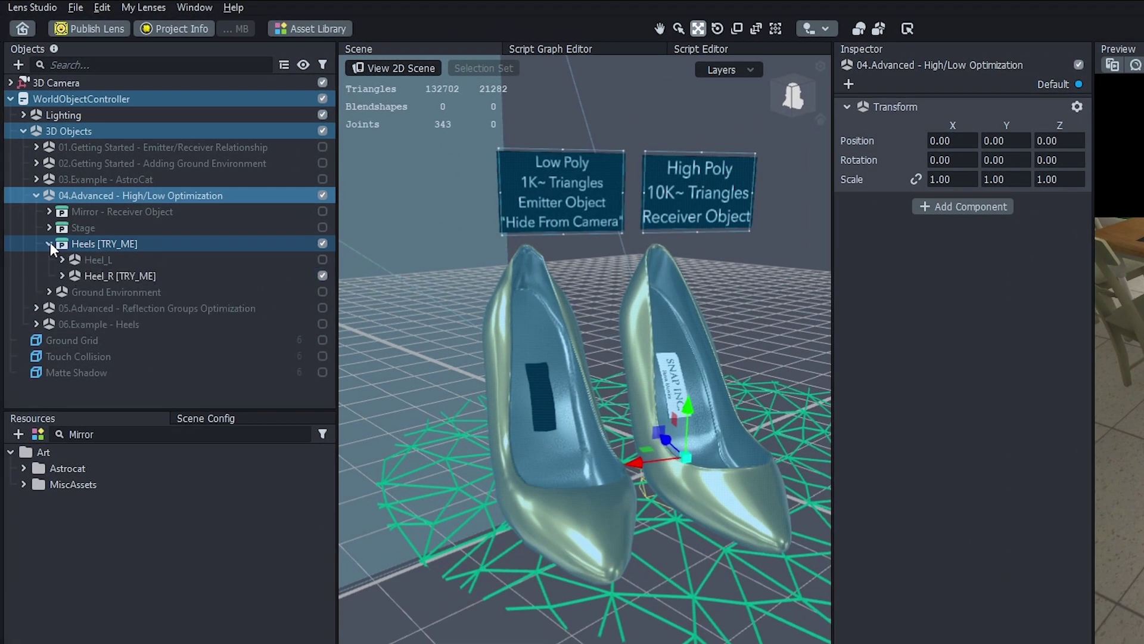
left_click(62, 276)
left_click(145, 305)
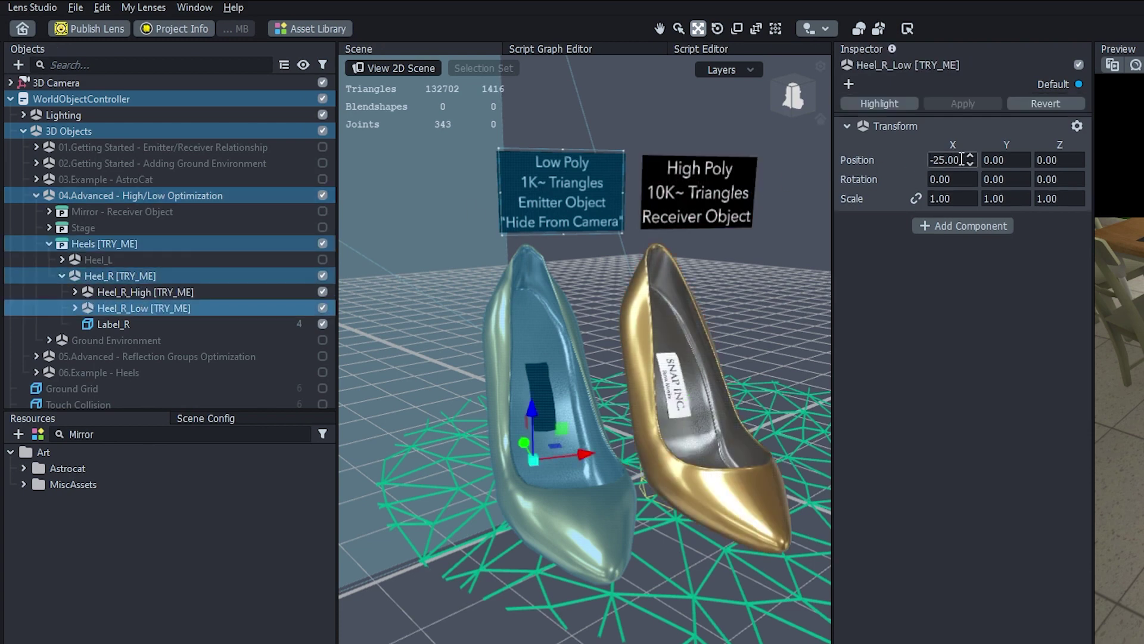
type("0")
key("Return")
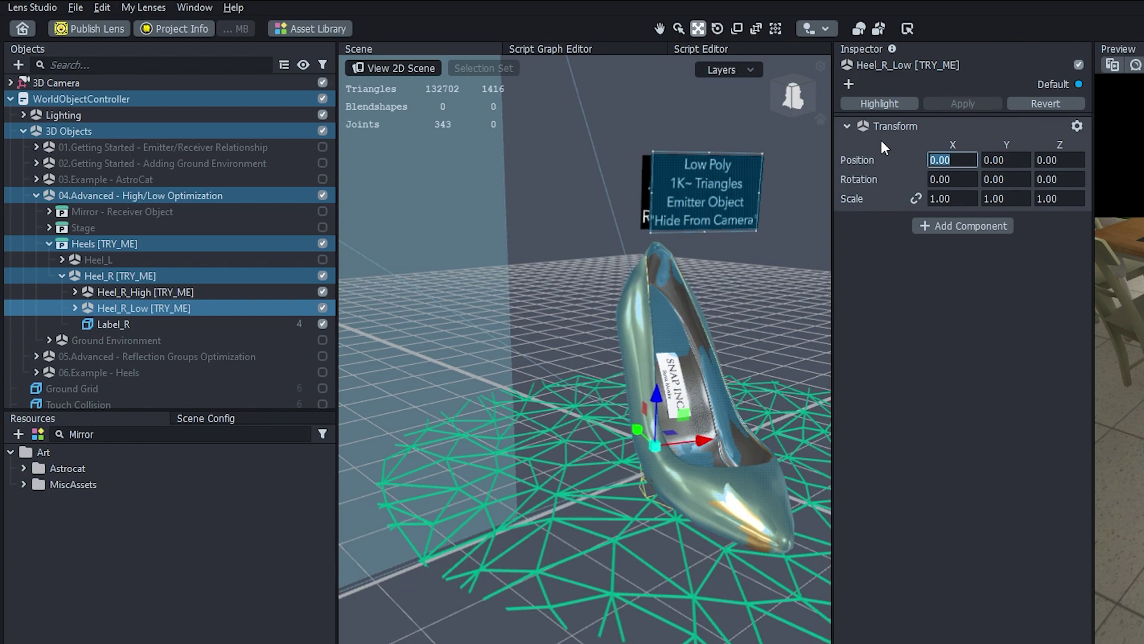
scroll(736, 302, "up", 5)
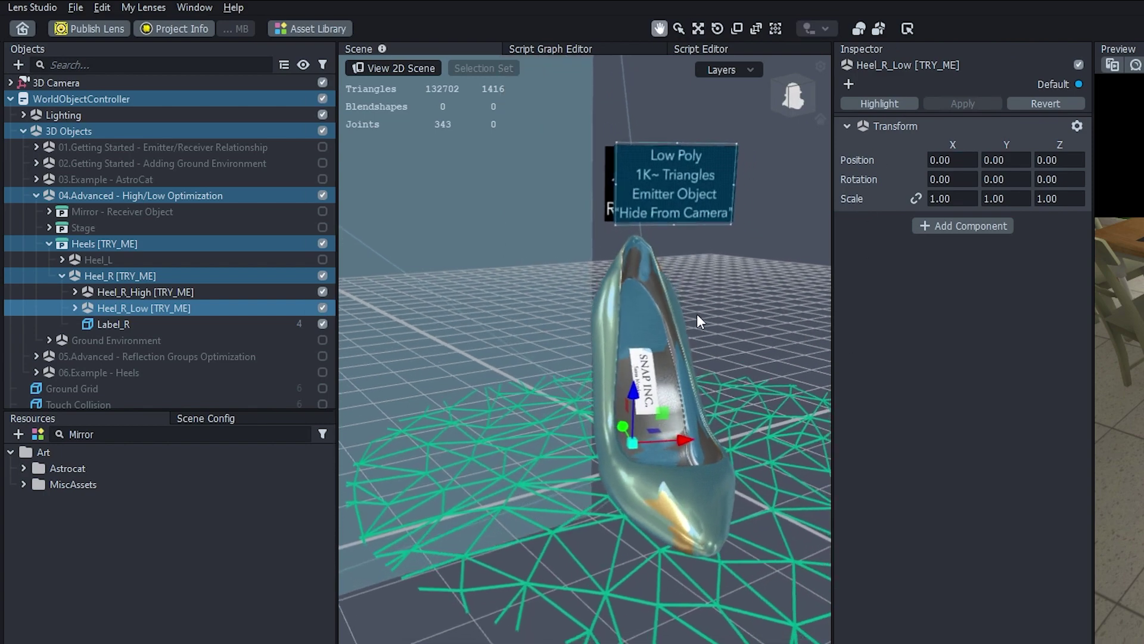
left_click_drag(647, 306, 519, 274, "alt")
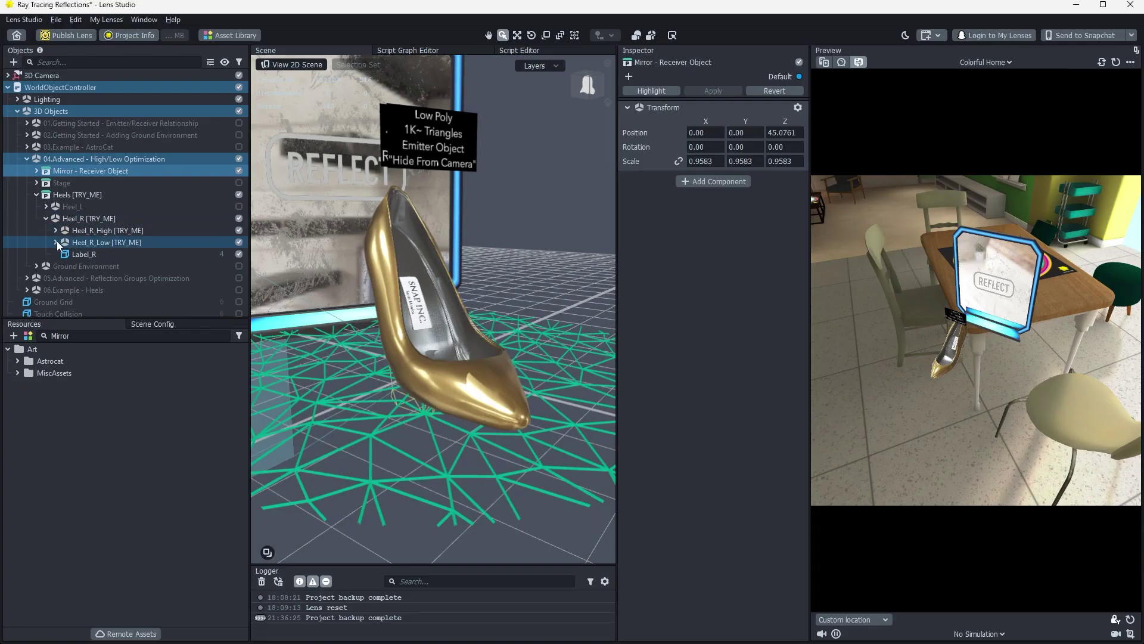
Step: Make the outer, inner and bottom low-poly heel parts reflection emitters
left_click(56, 242)
left_click(102, 253)
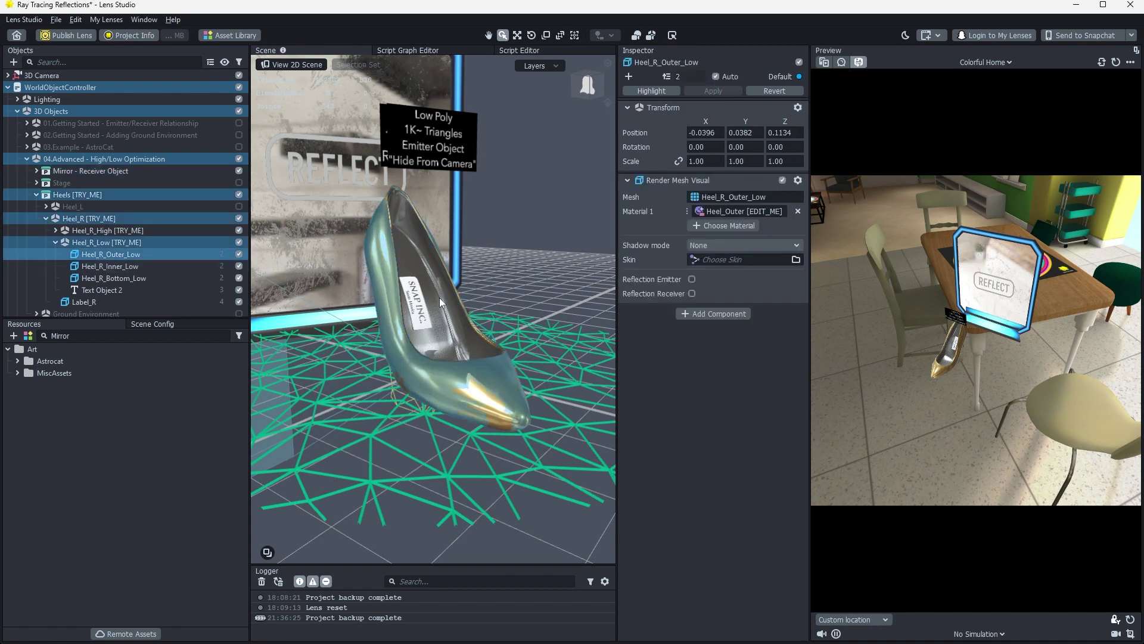
left_click(693, 279)
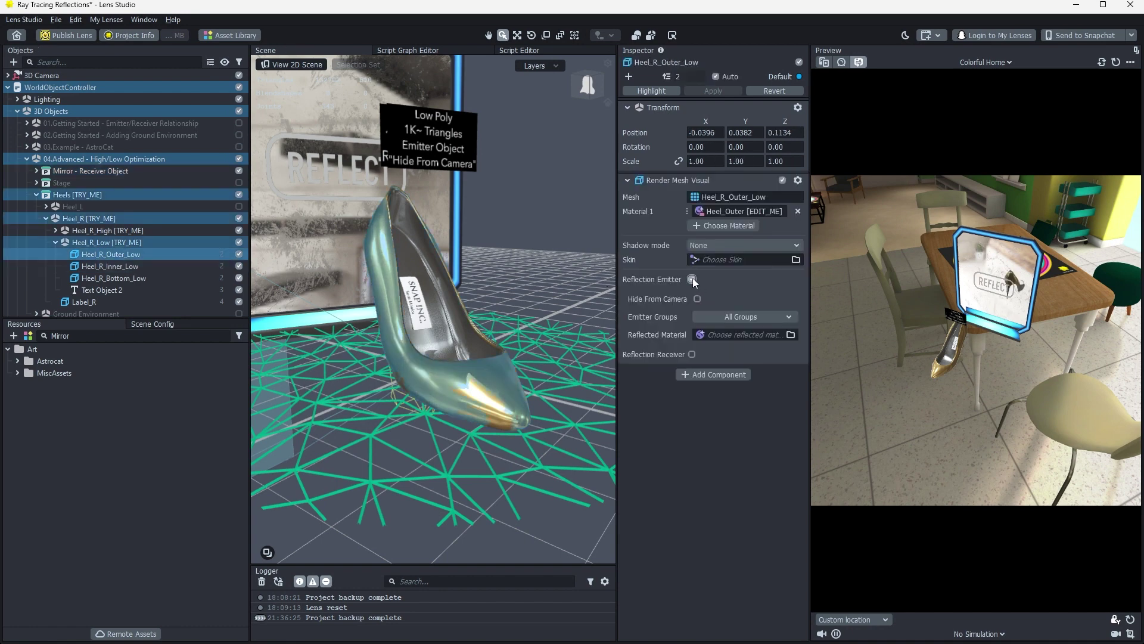
left_click(118, 266)
left_click(692, 279)
left_click(230, 280)
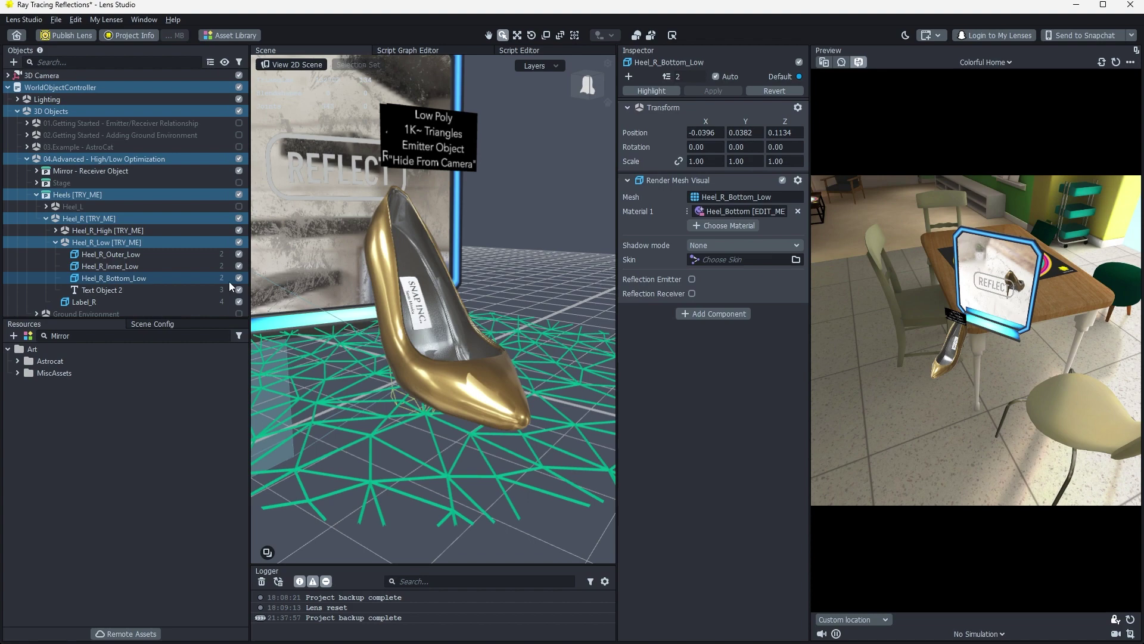
left_click(692, 279)
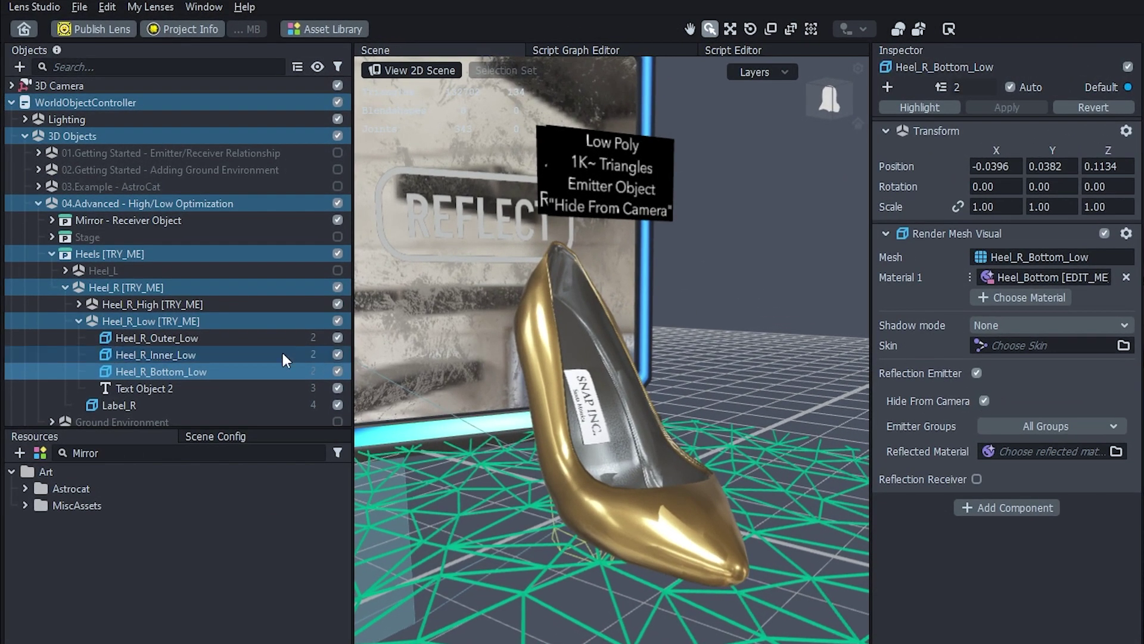
Step: Tick Hide From Camera on Heel_R_Outer_Low and re-enable the Stage object
left_click(171, 354)
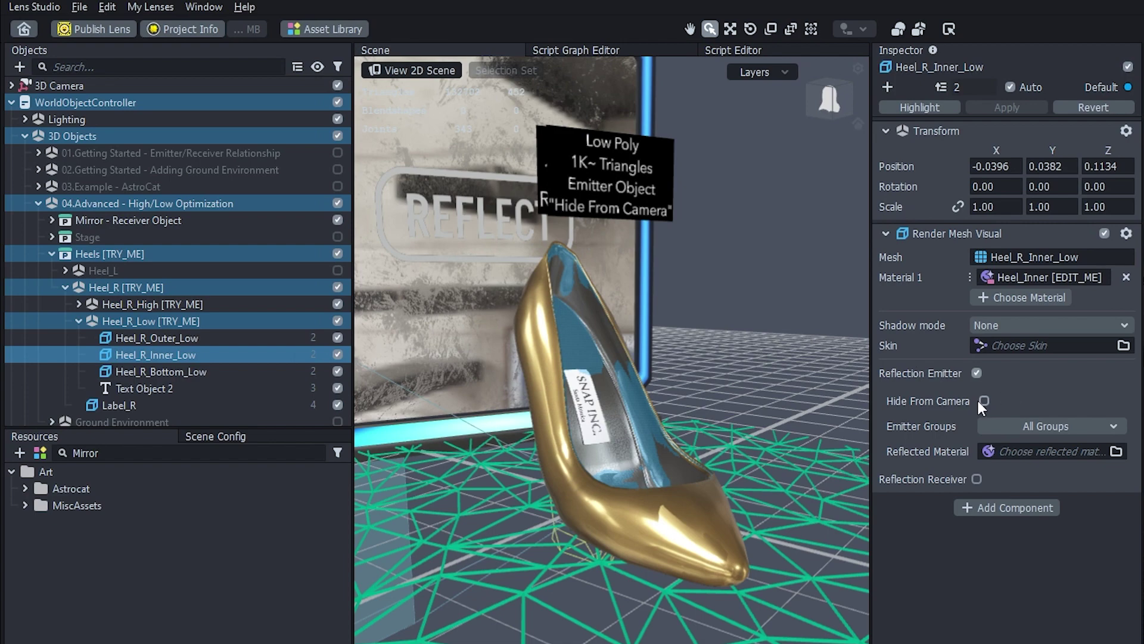
left_click(263, 339)
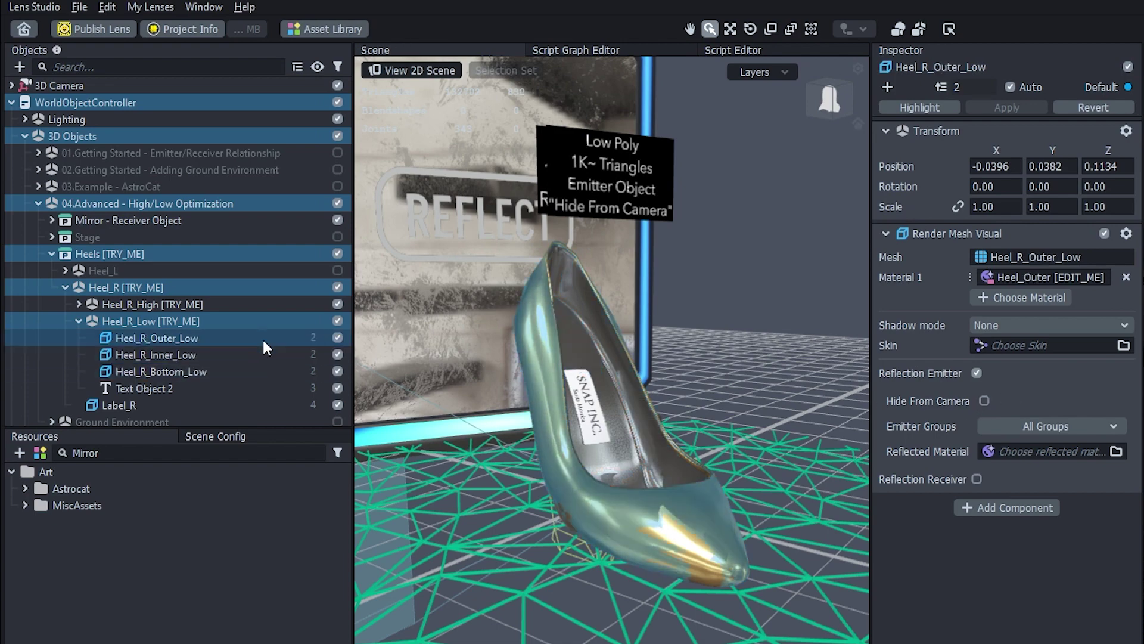
left_click(984, 400)
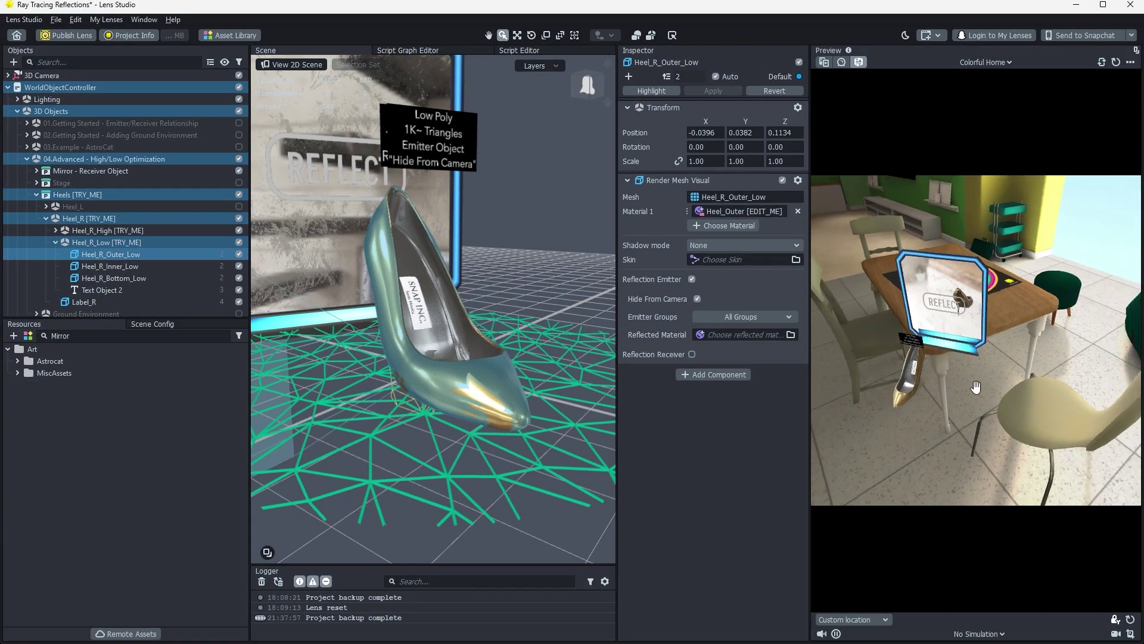
left_click_drag(975, 404, 891, 391)
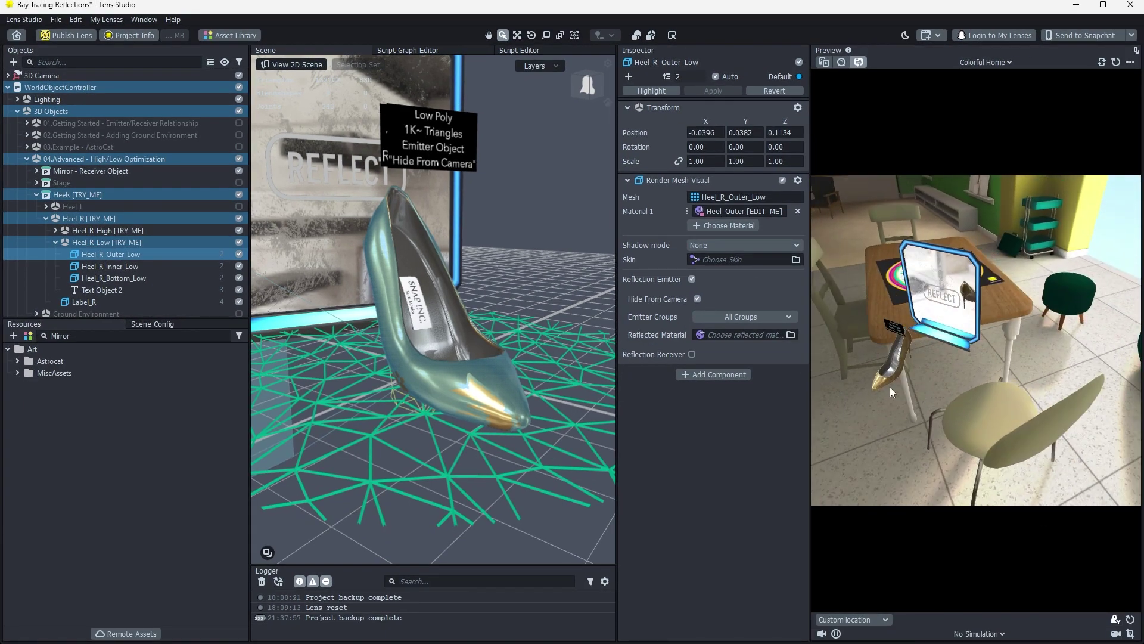
left_click(239, 183)
left_click_drag(935, 347, 1139, 362)
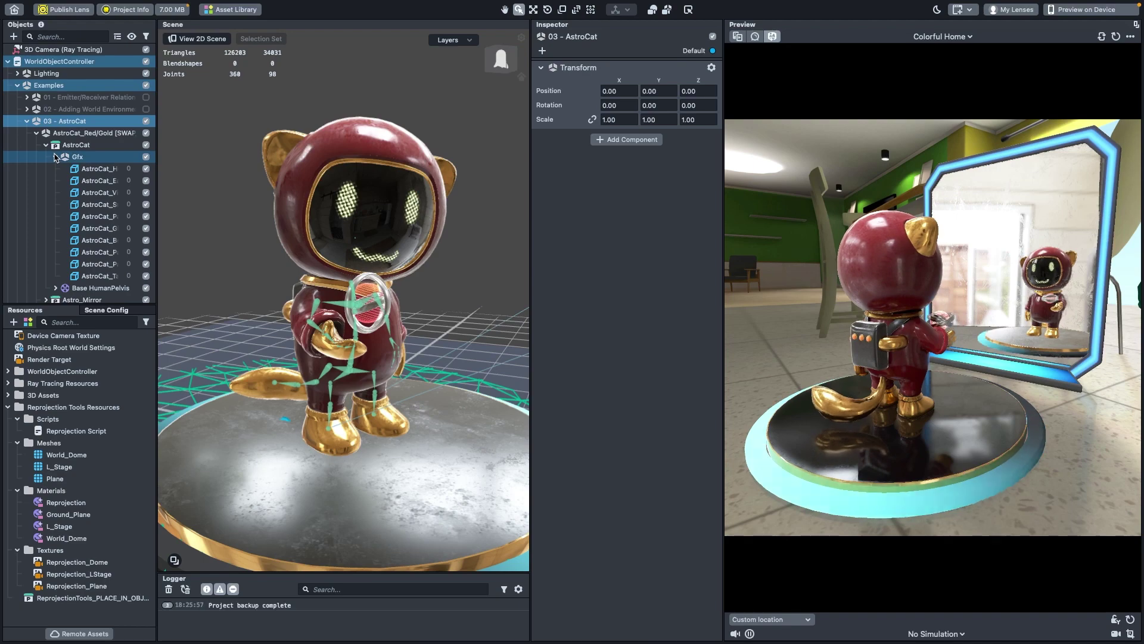
Step: Hide 03.Example - AstroCat, show 05.Advanced - Reflection Groups Optimization and set Position Y to 100
left_click(95, 168)
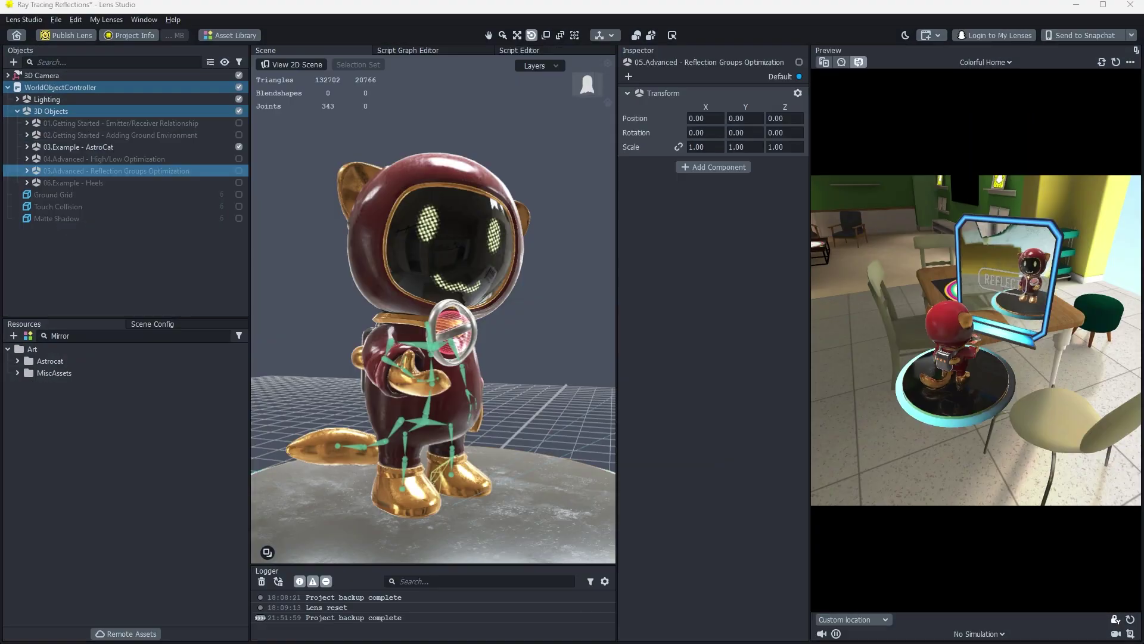
left_click(239, 146)
left_click(240, 171)
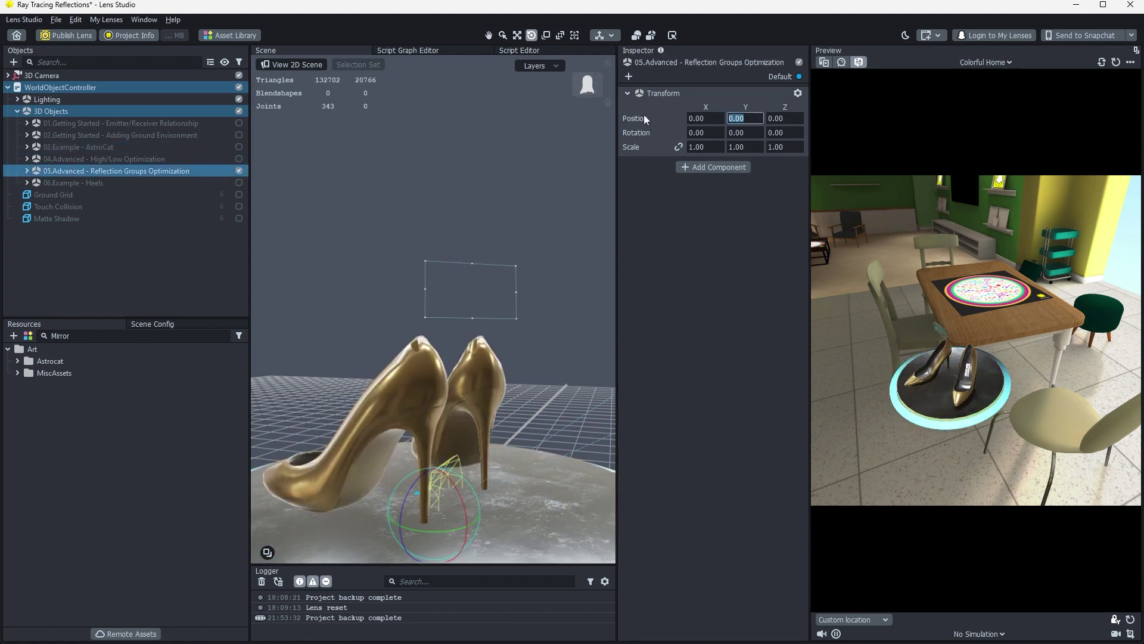
type("100")
key("Return")
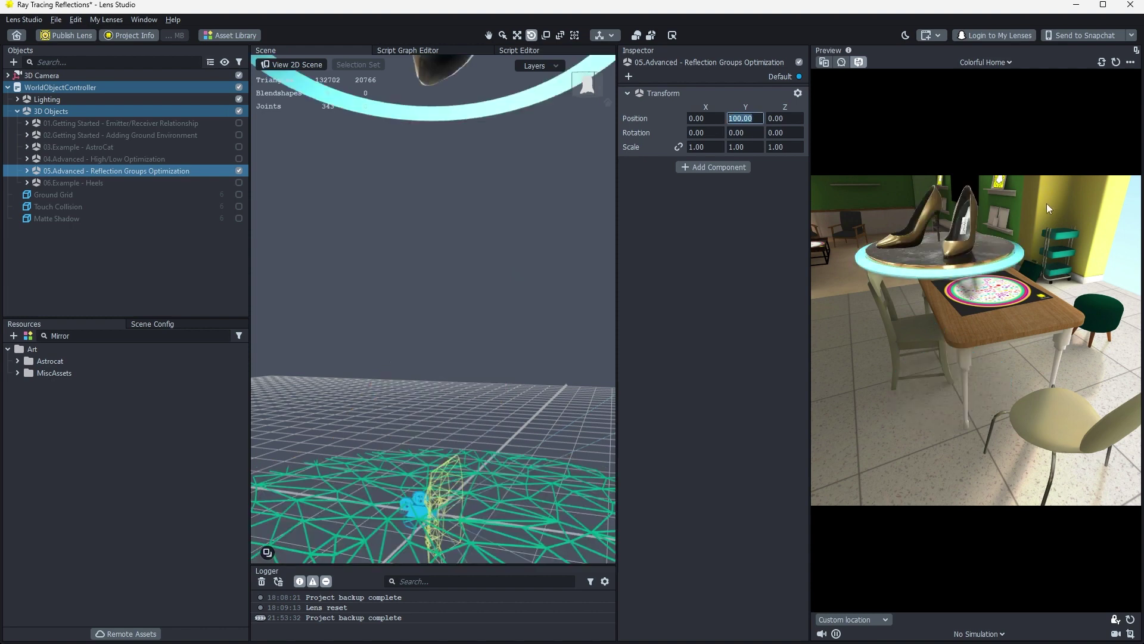
left_click_drag(983, 280, 1055, 249)
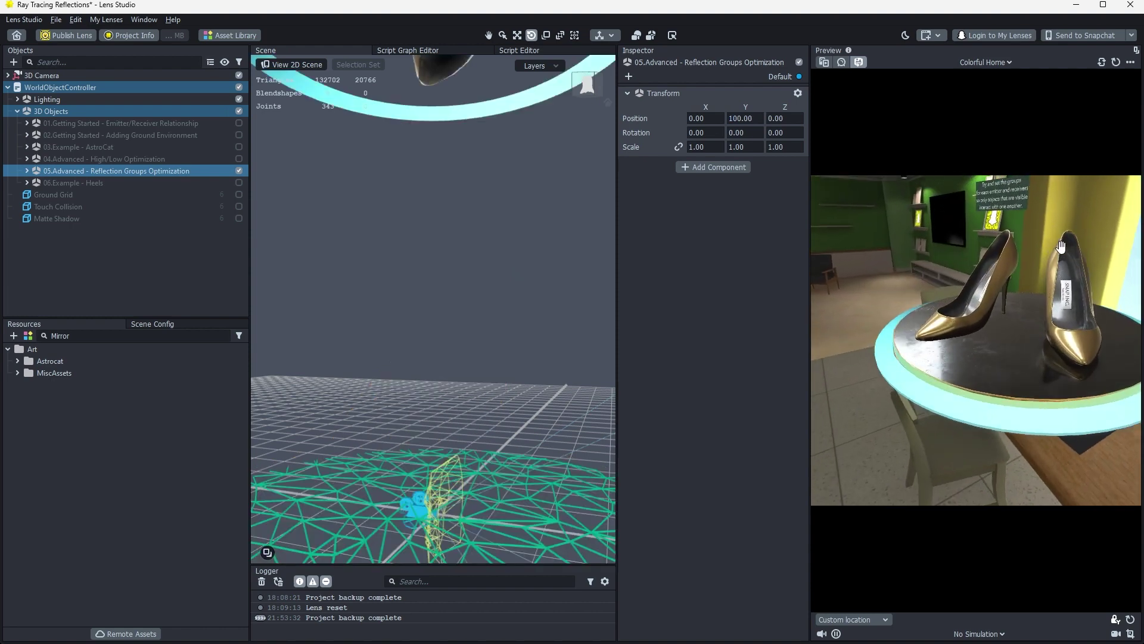
left_click_drag(810, 294, 593, 292)
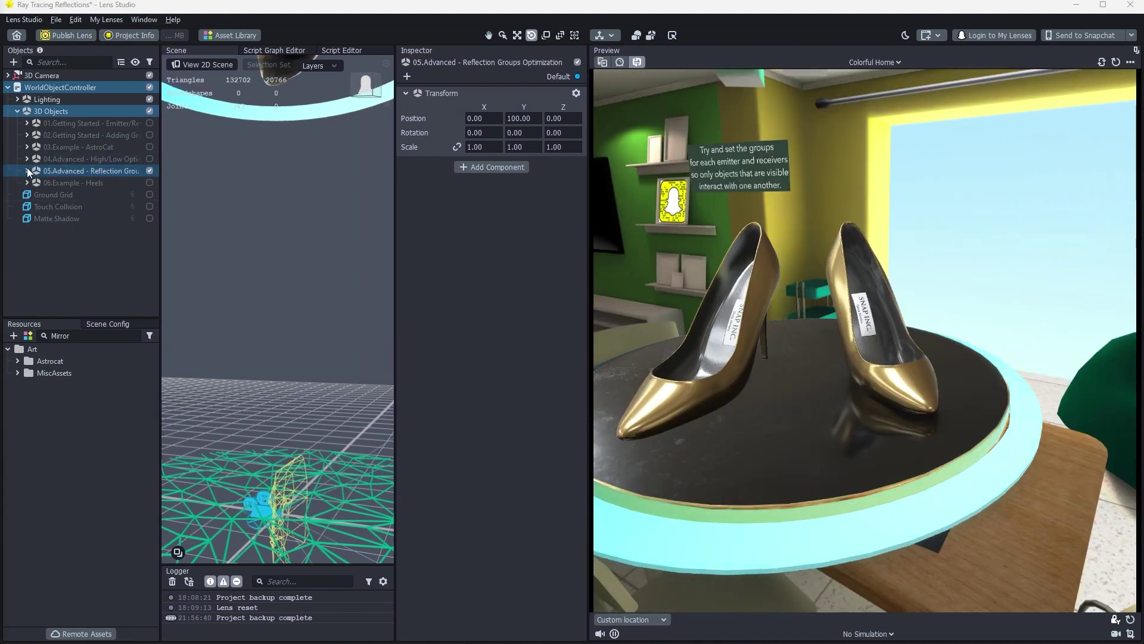
Step: Expand the 05 example and Heel_R_Low, collapse Reprojection Tools Resources and enlarge the hierarchy
left_click(28, 171)
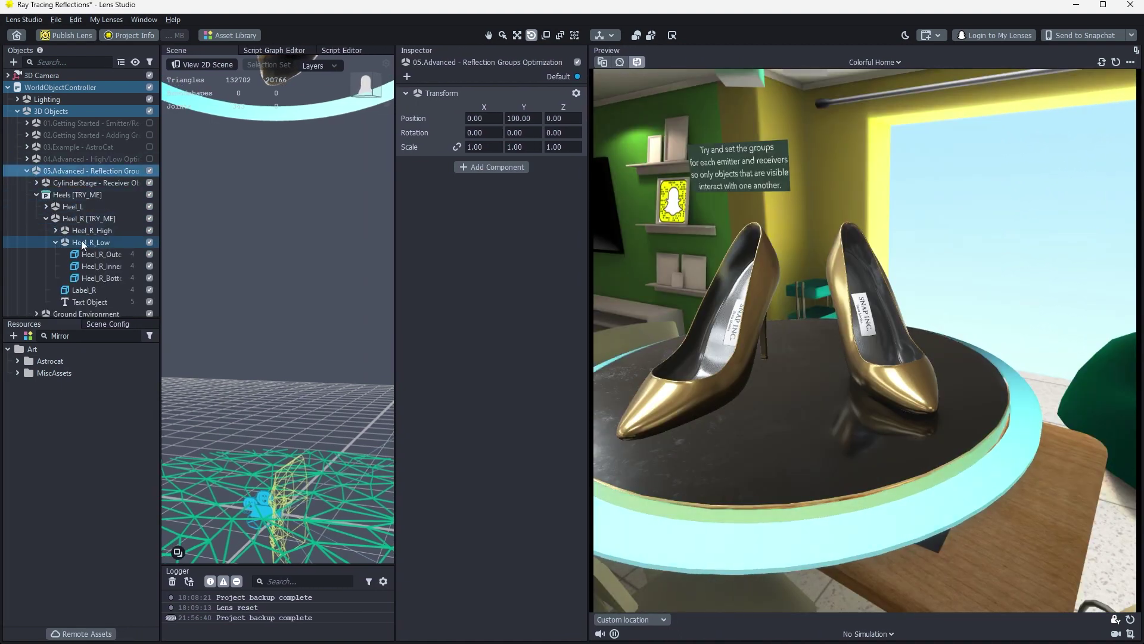
left_click(77, 242)
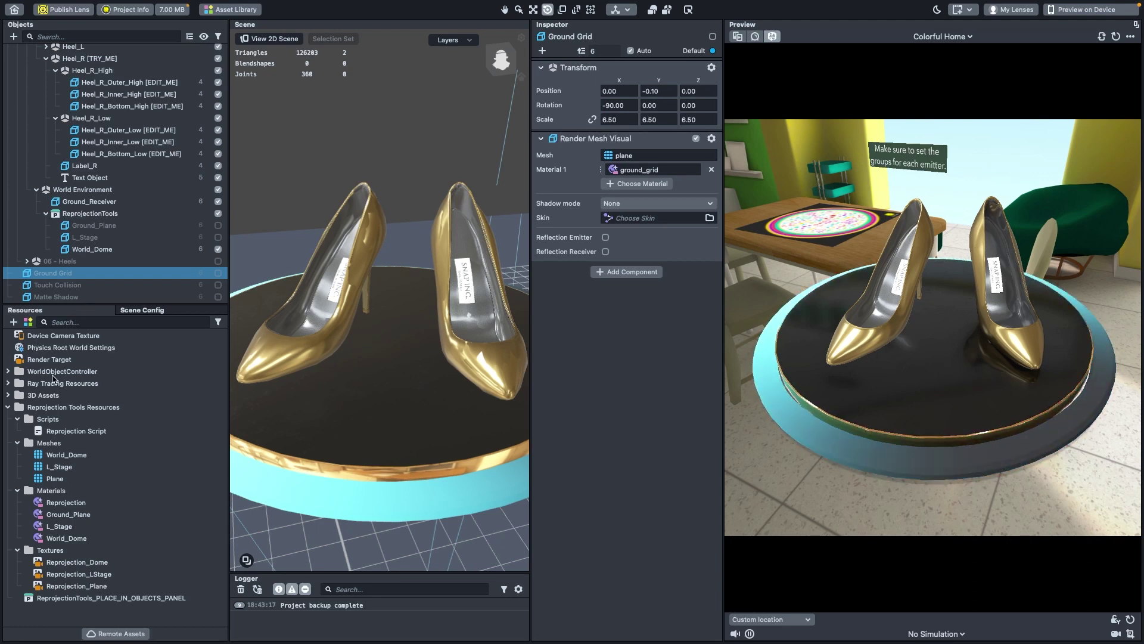
left_click(7, 407)
left_click_drag(60, 304, 60, 470)
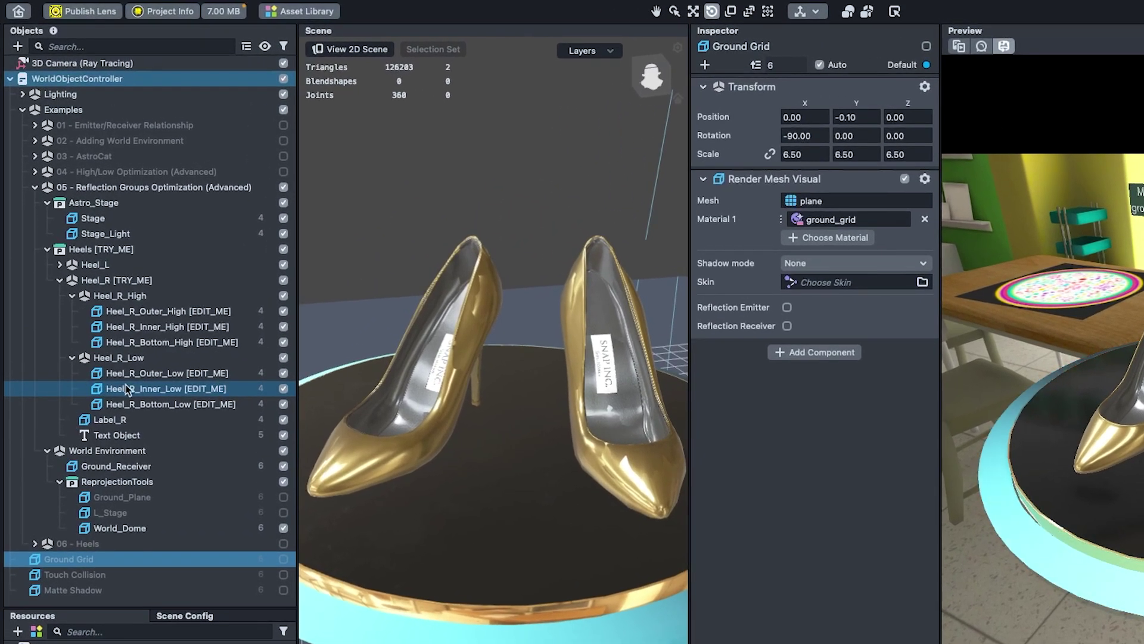
Step: Set Heel_R_Inner_Low's Emitter Groups to only group 5
left_click(105, 301)
left_click(851, 374)
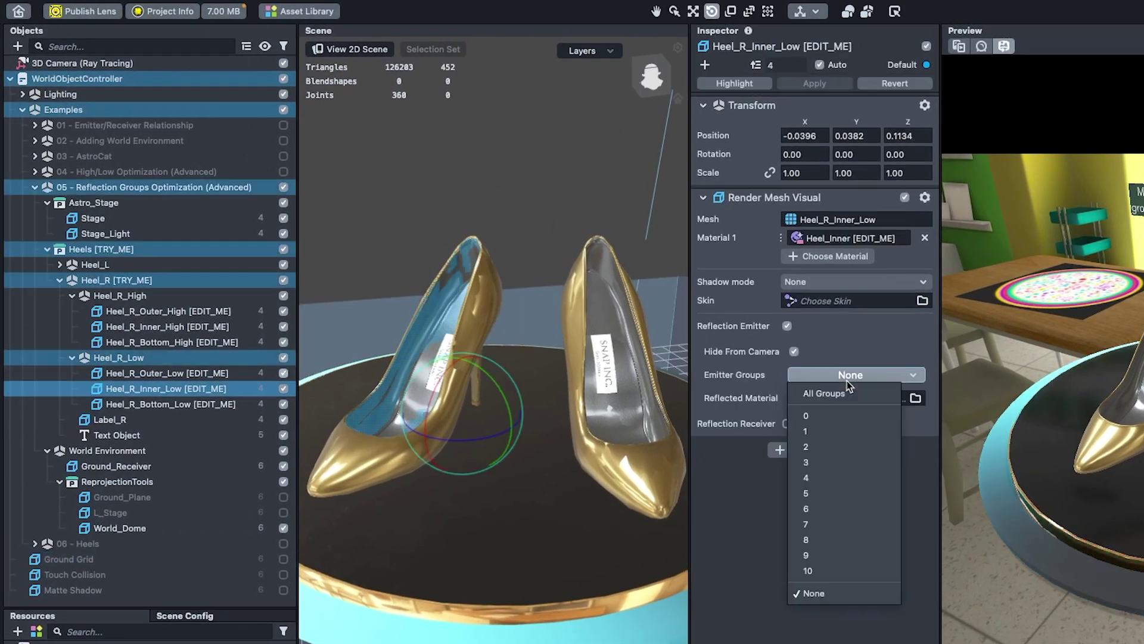
left_click(846, 394)
left_click(848, 376)
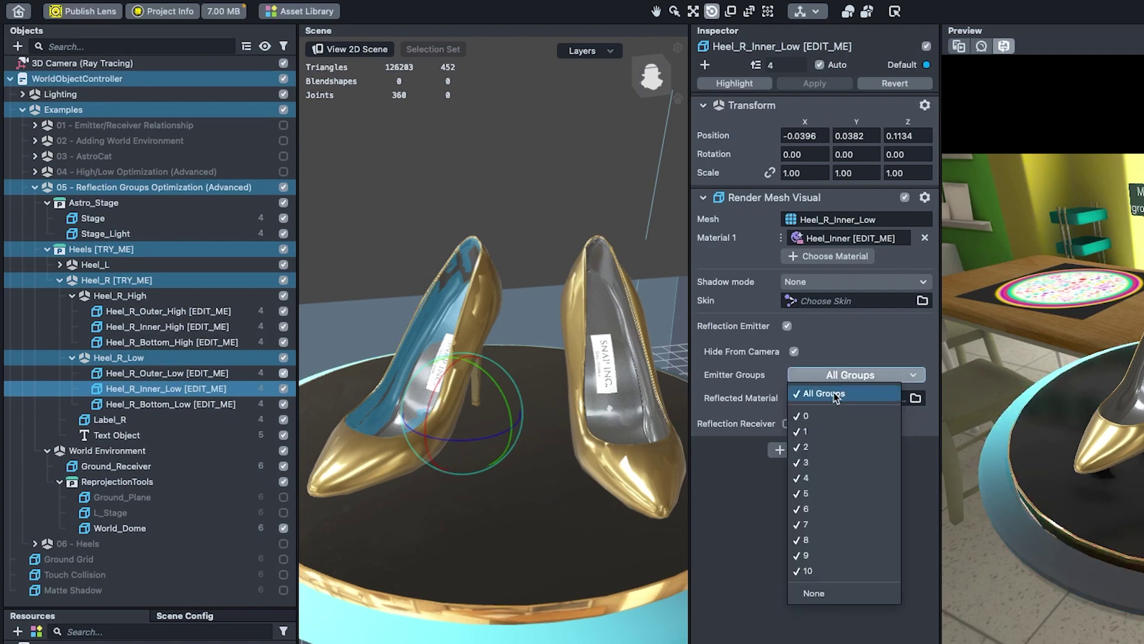
left_click(826, 593)
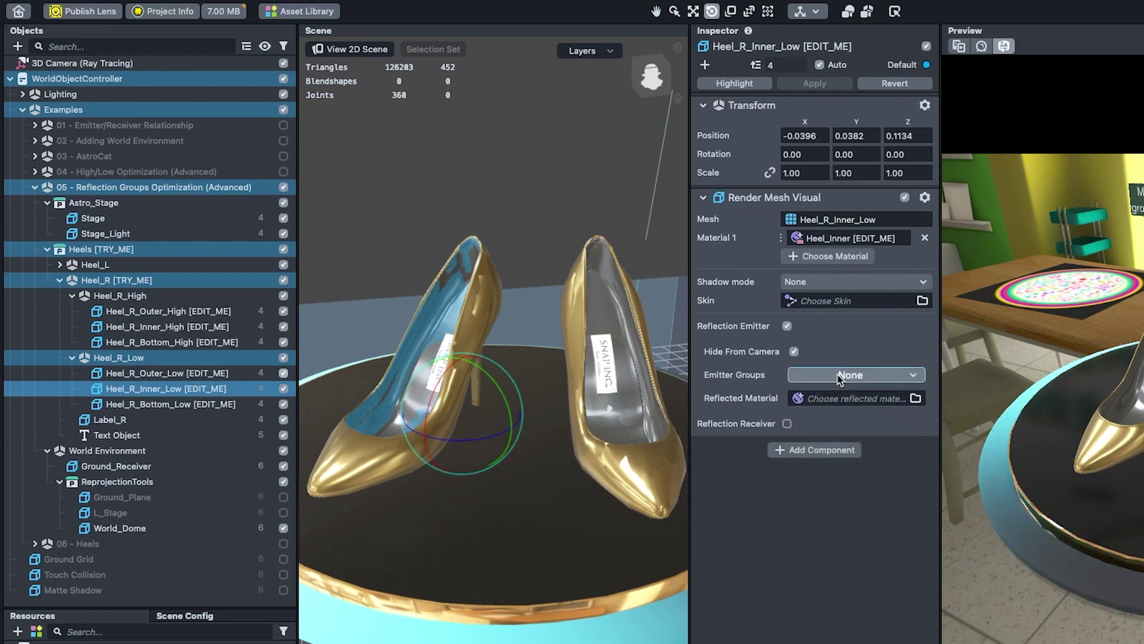
left_click(839, 375)
left_click(817, 495)
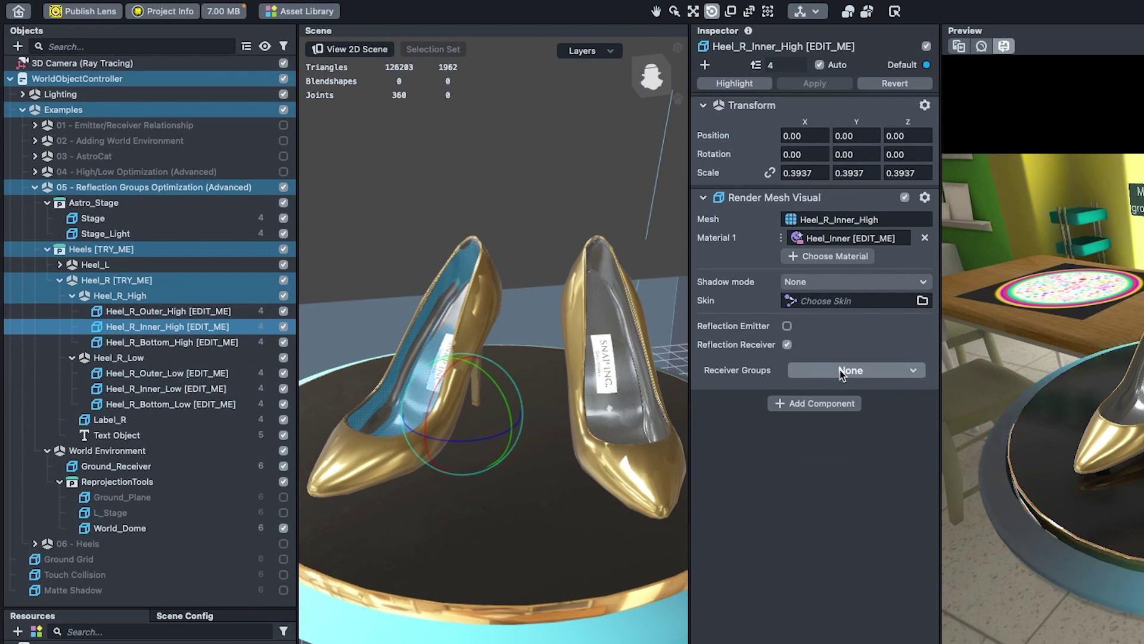
Step: Set Receiver Groups to 5 on Heel_R_Inner_High and Heel_R_Outer_High
left_click(842, 372)
left_click(818, 490)
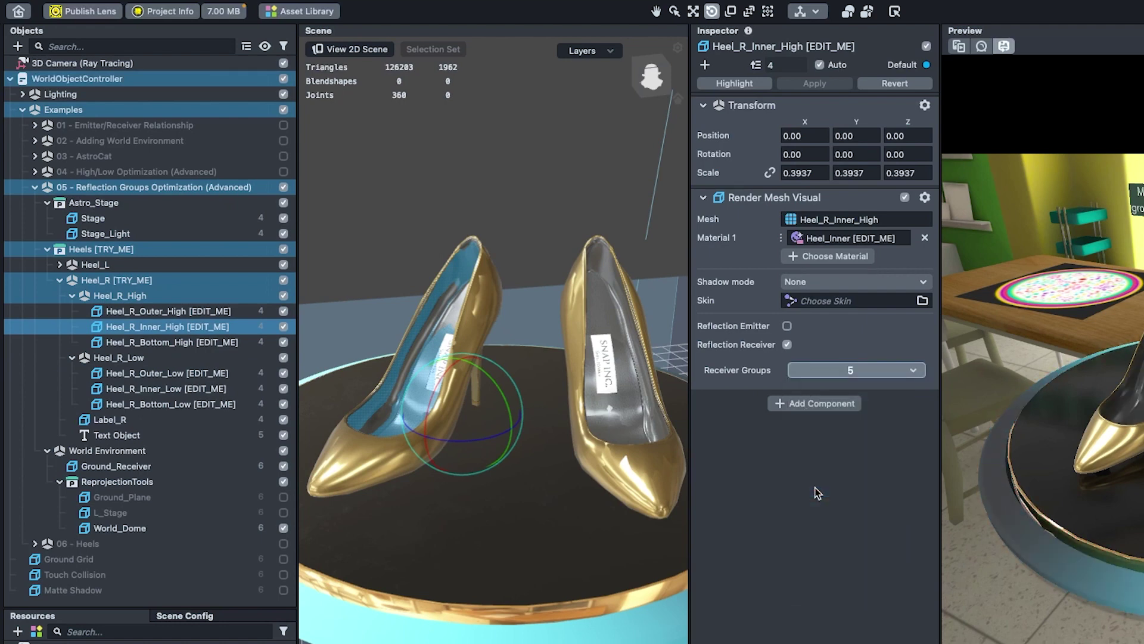
key("Up")
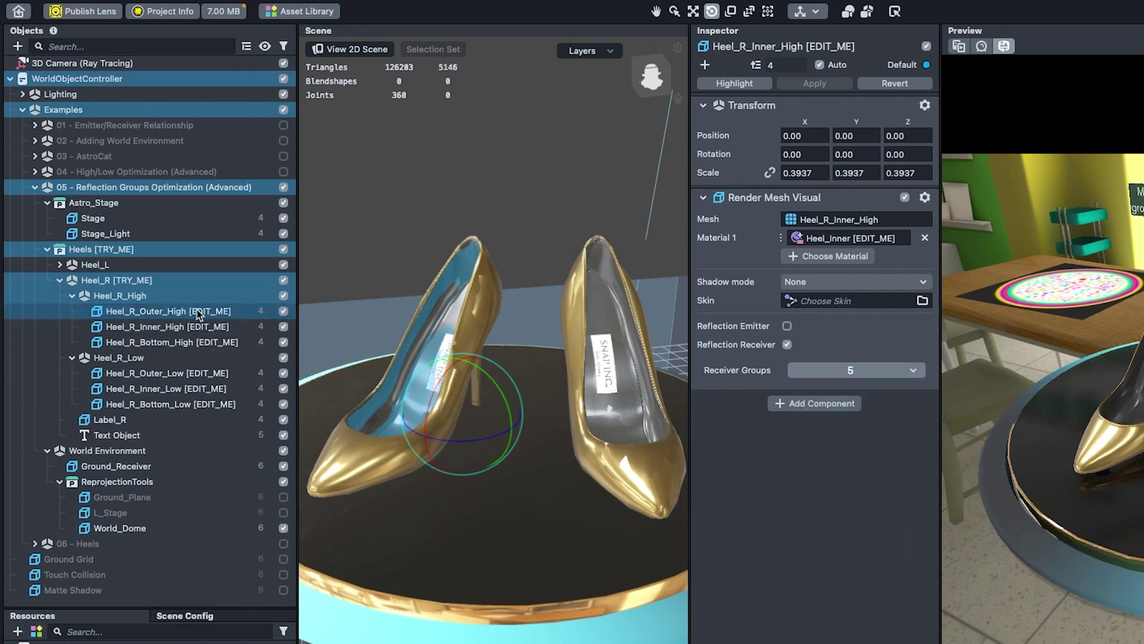
left_click(874, 379)
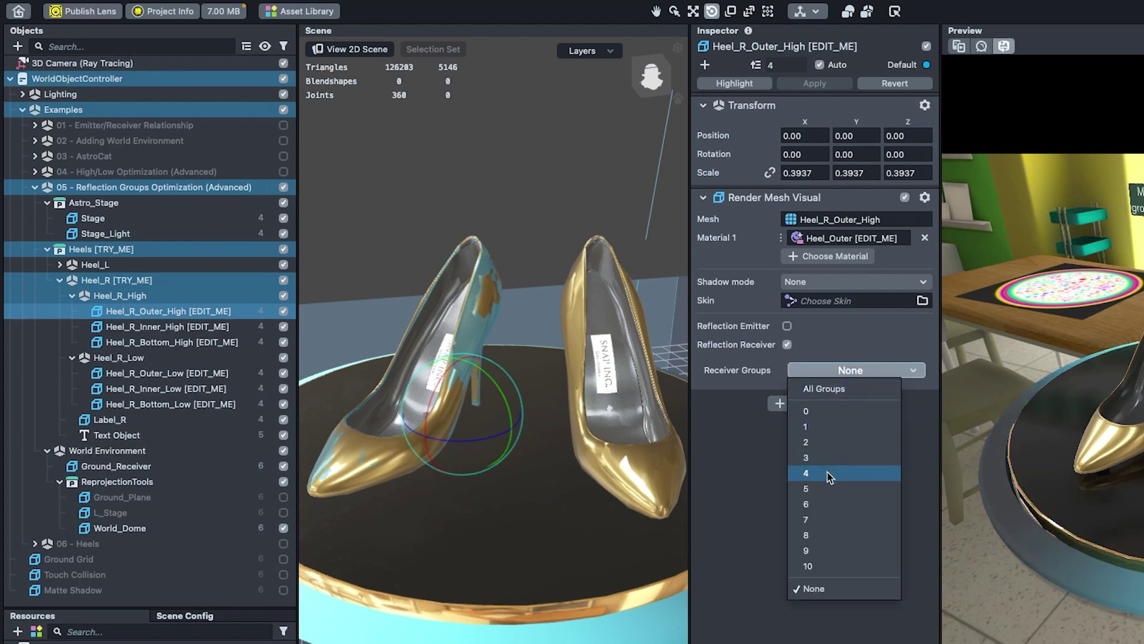
left_click(824, 489)
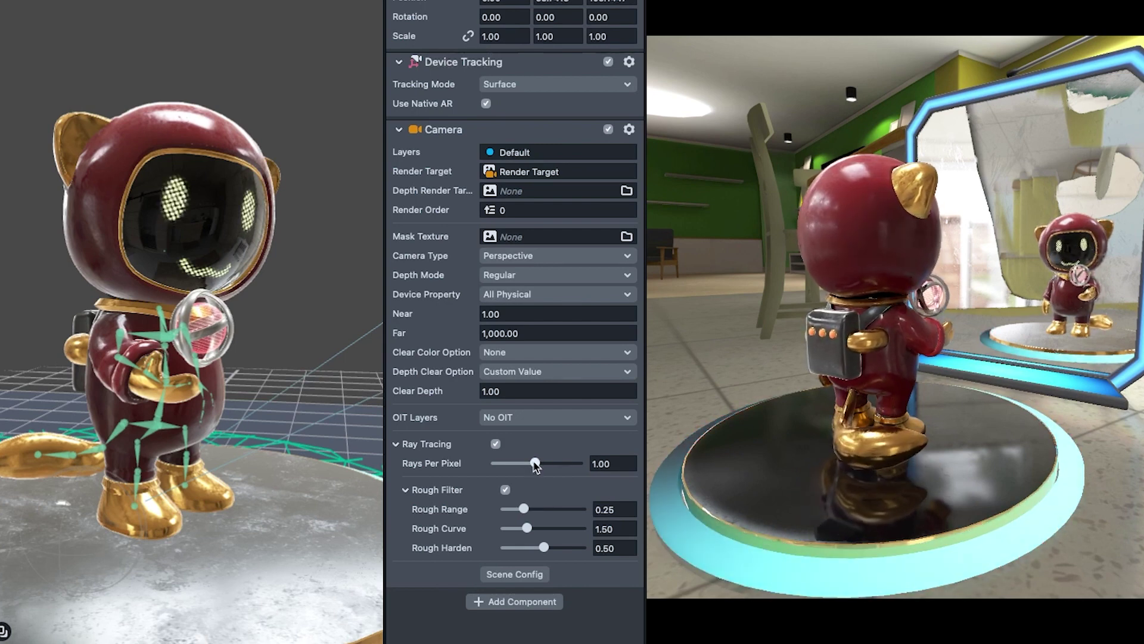
Step: Raise Rays Per Pixel to 2.00 to compare reflections, then lower it to 0.50
left_click_drag(534, 463, 579, 465)
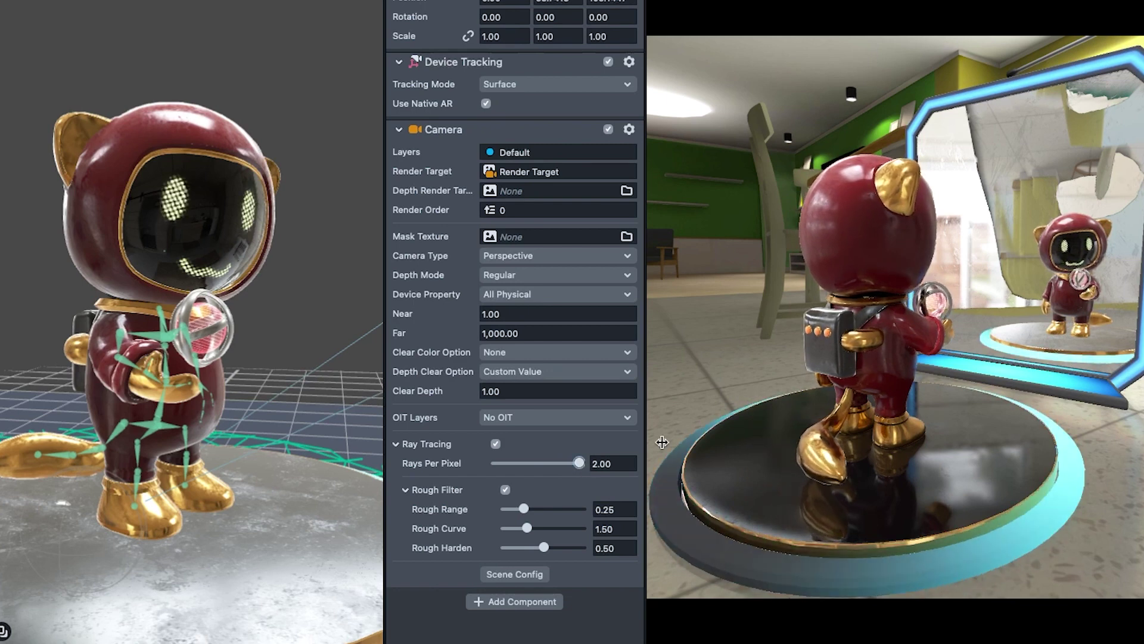
left_click_drag(662, 442, 956, 374)
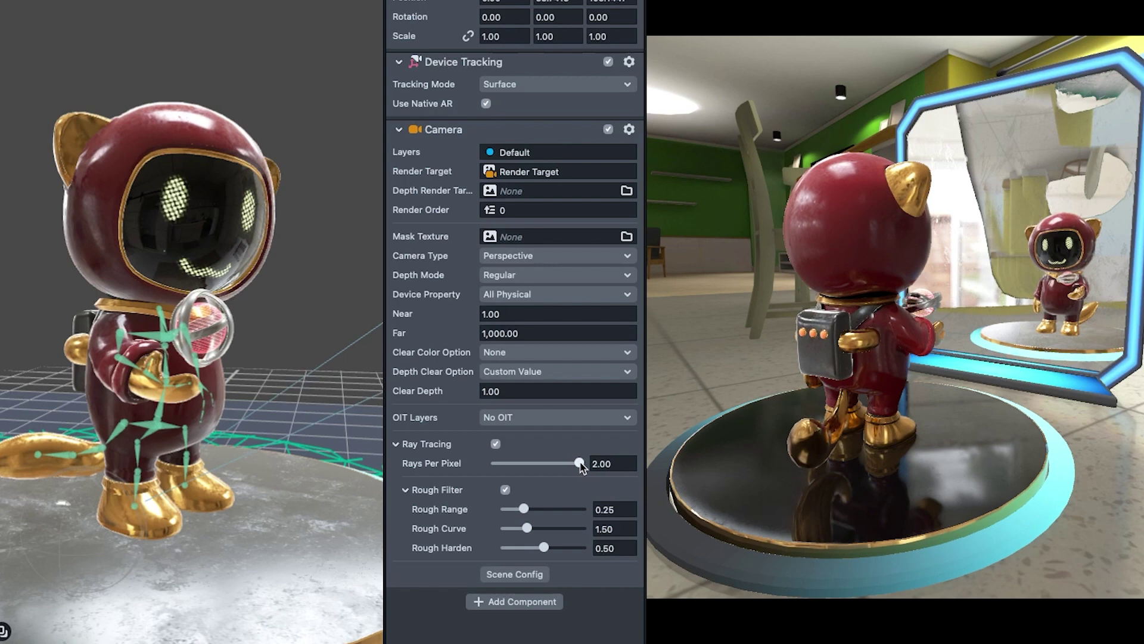
left_click_drag(580, 465, 515, 465)
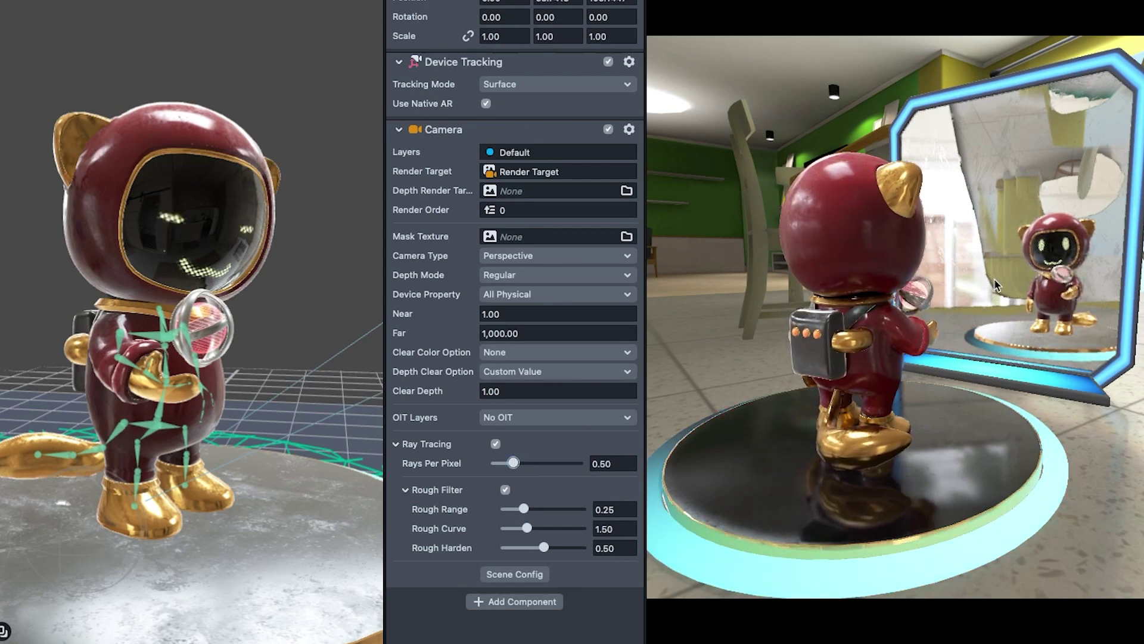
left_click_drag(994, 277, 998, 294)
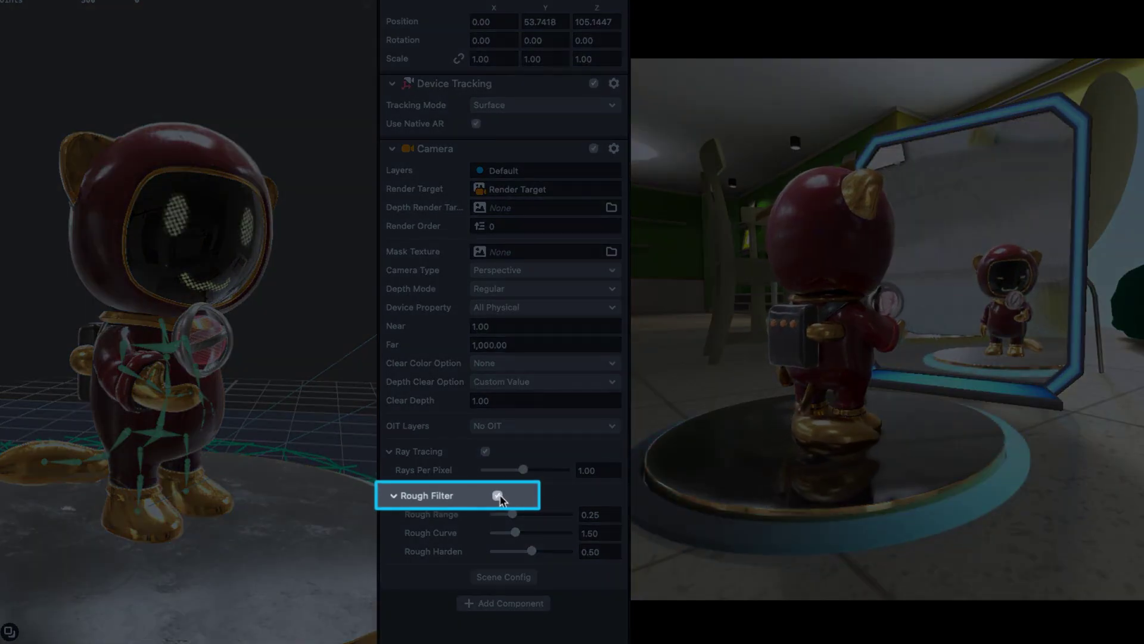
Step: Switch the Rough Filter off for comparison, then turn it back on
left_click(497, 496)
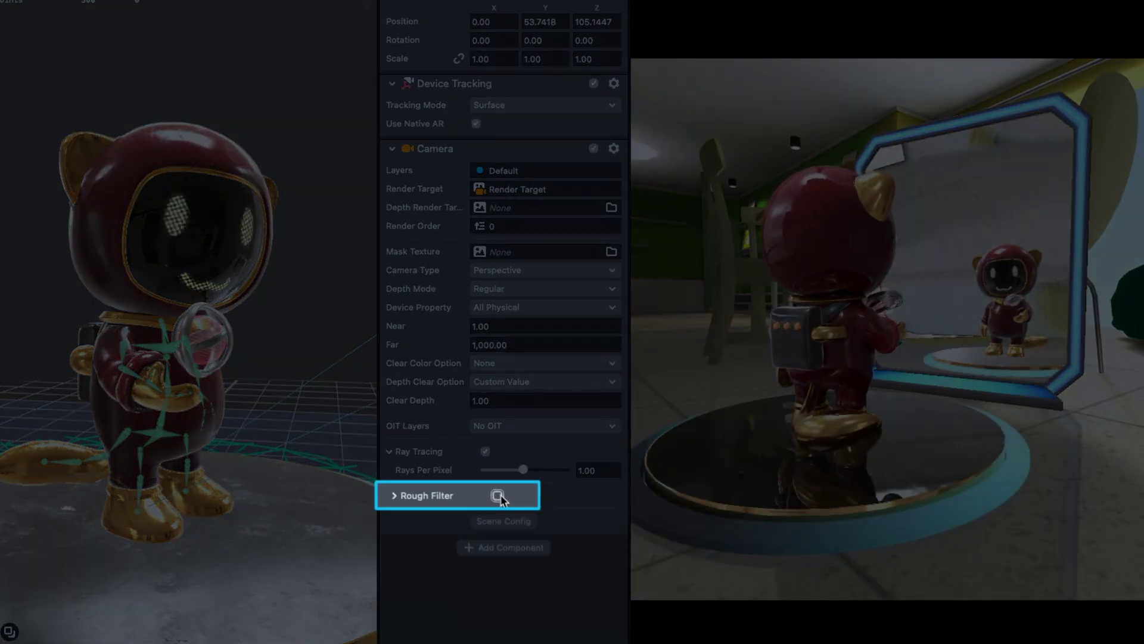
left_click(498, 495)
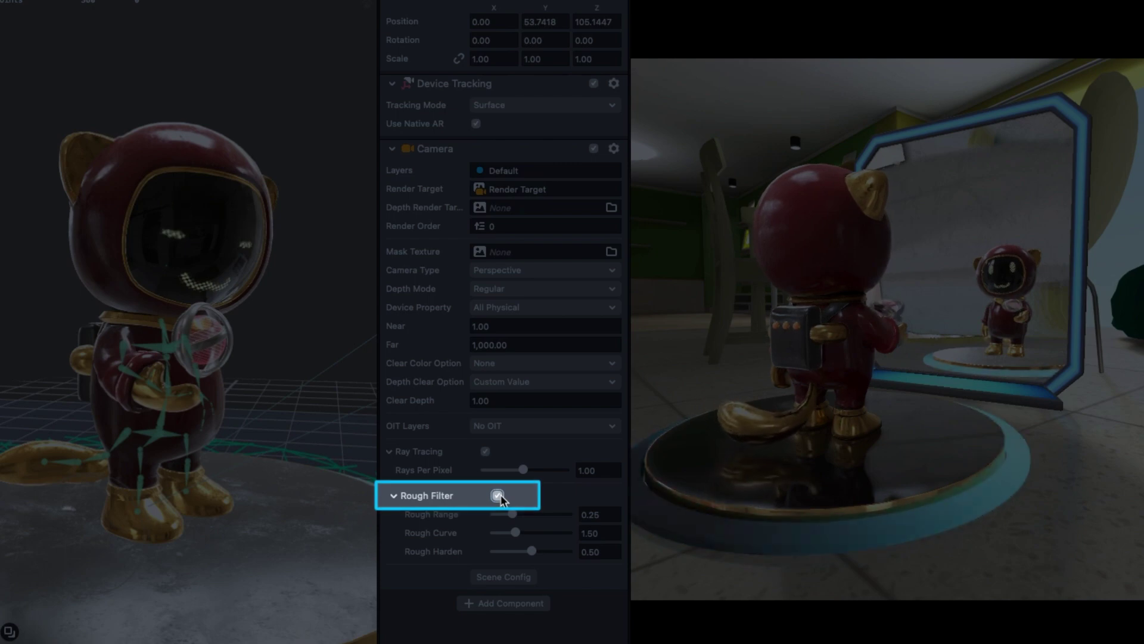